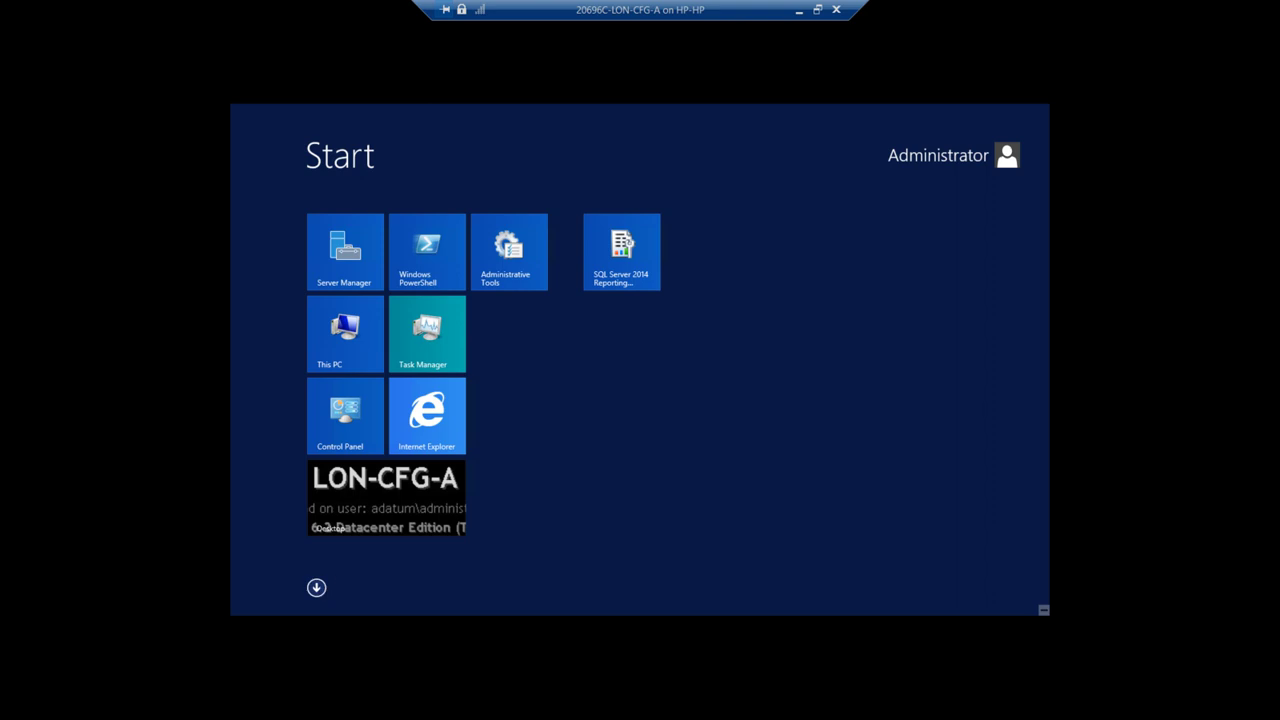
Step: Find the Configuration Manager Console among the installed apps, return to the desktop and launch the console
{"action": "left_click", "coordinate": [316, 587]}
{"action": "left_click_drag", "start_coordinate": [576, 617], "coordinate": [806, 589]}
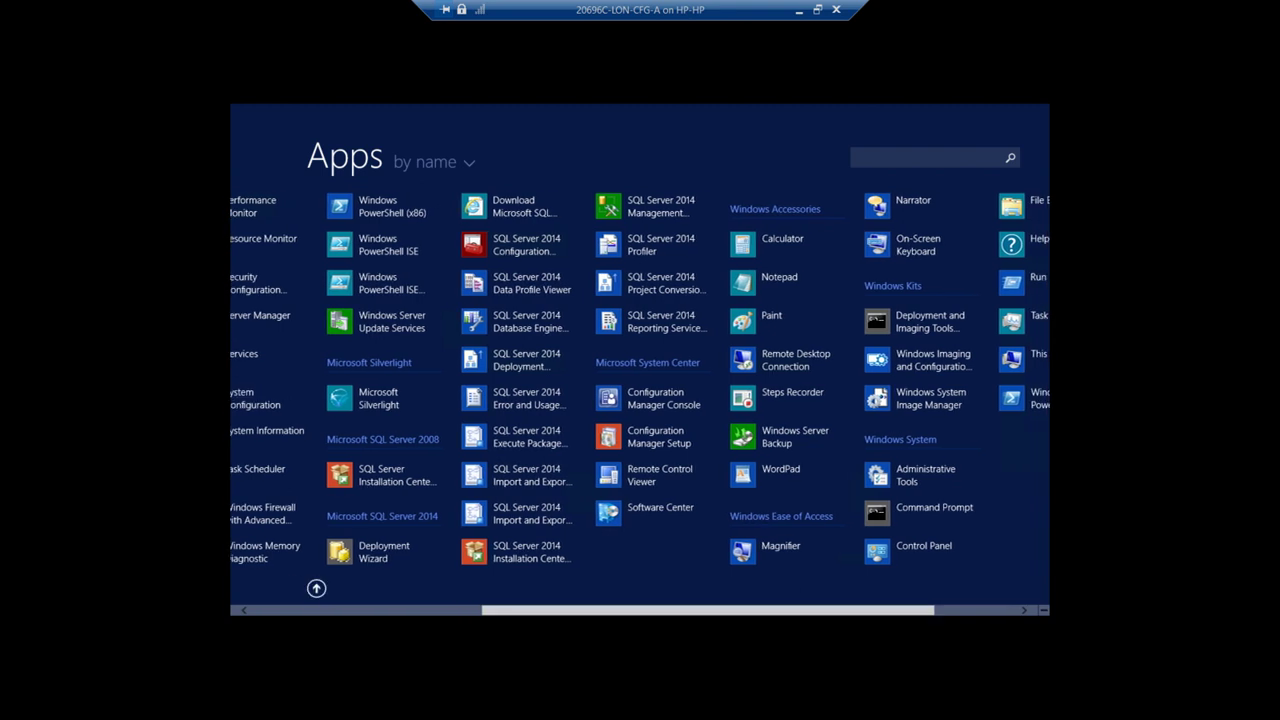
{"action": "right_click", "coordinate": [655, 400]}
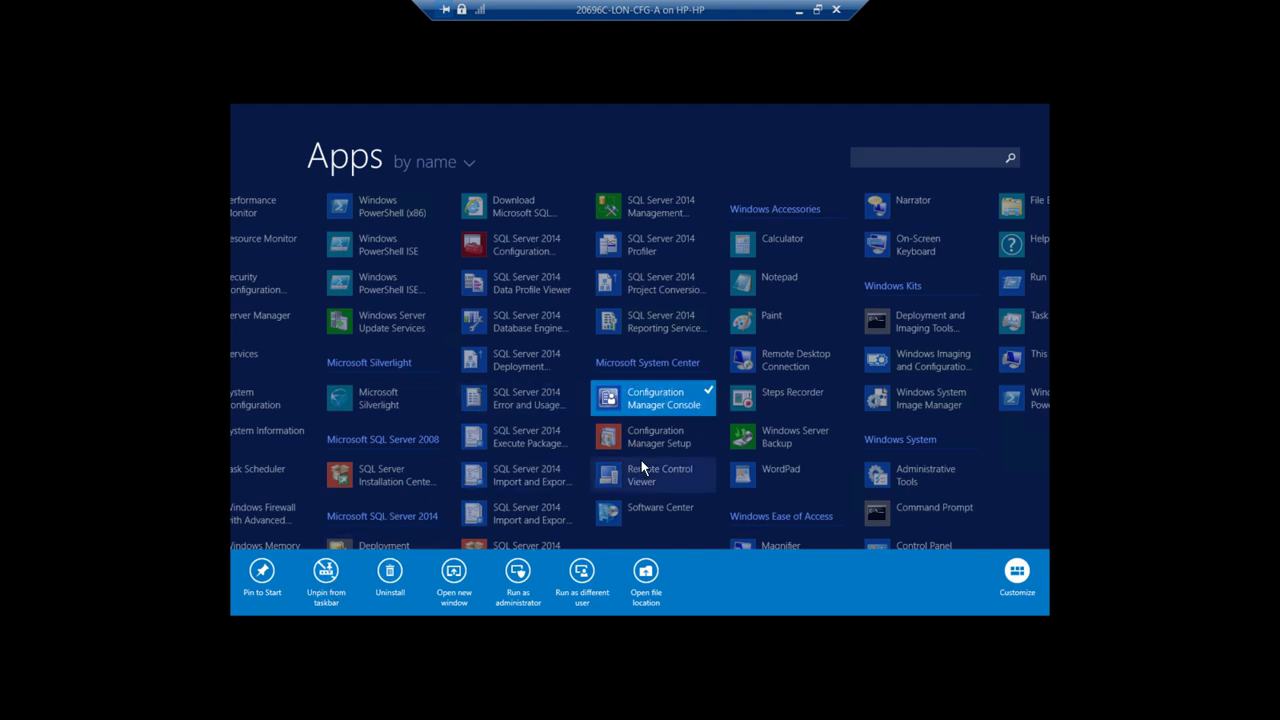
{"action": "left_click", "coordinate": [858, 147]}
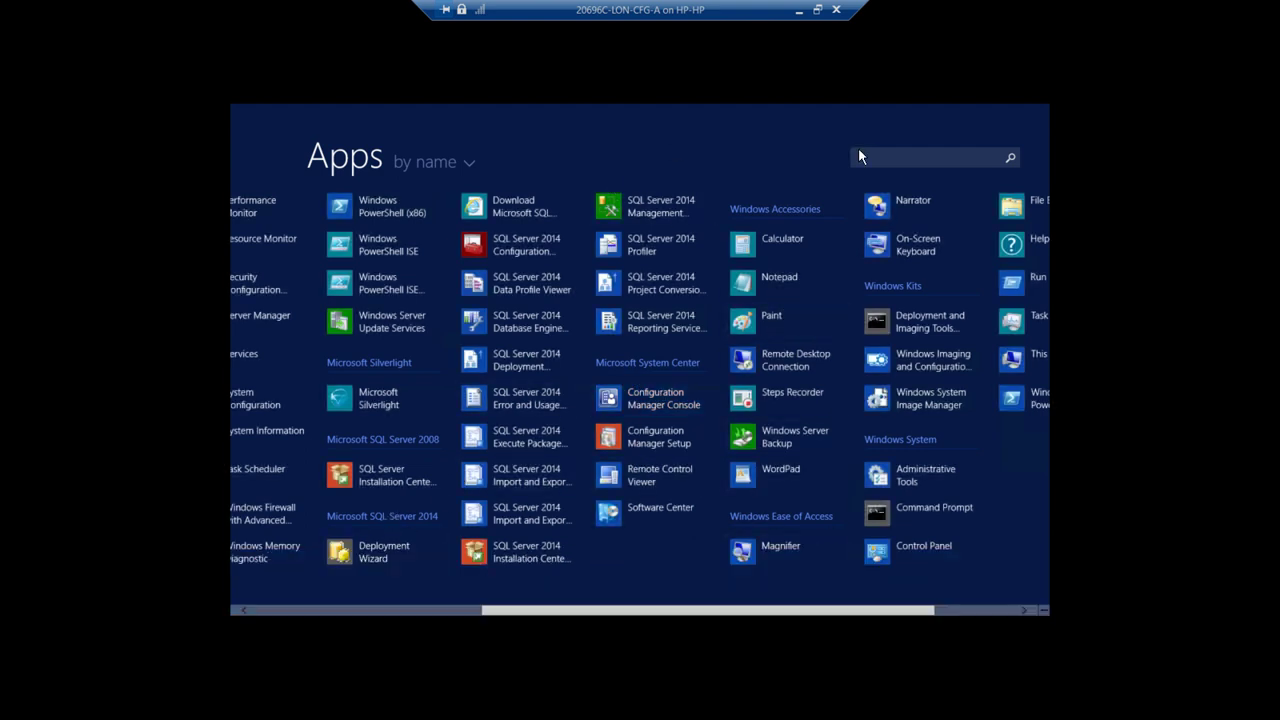
{"action": "key", "text": "super"}
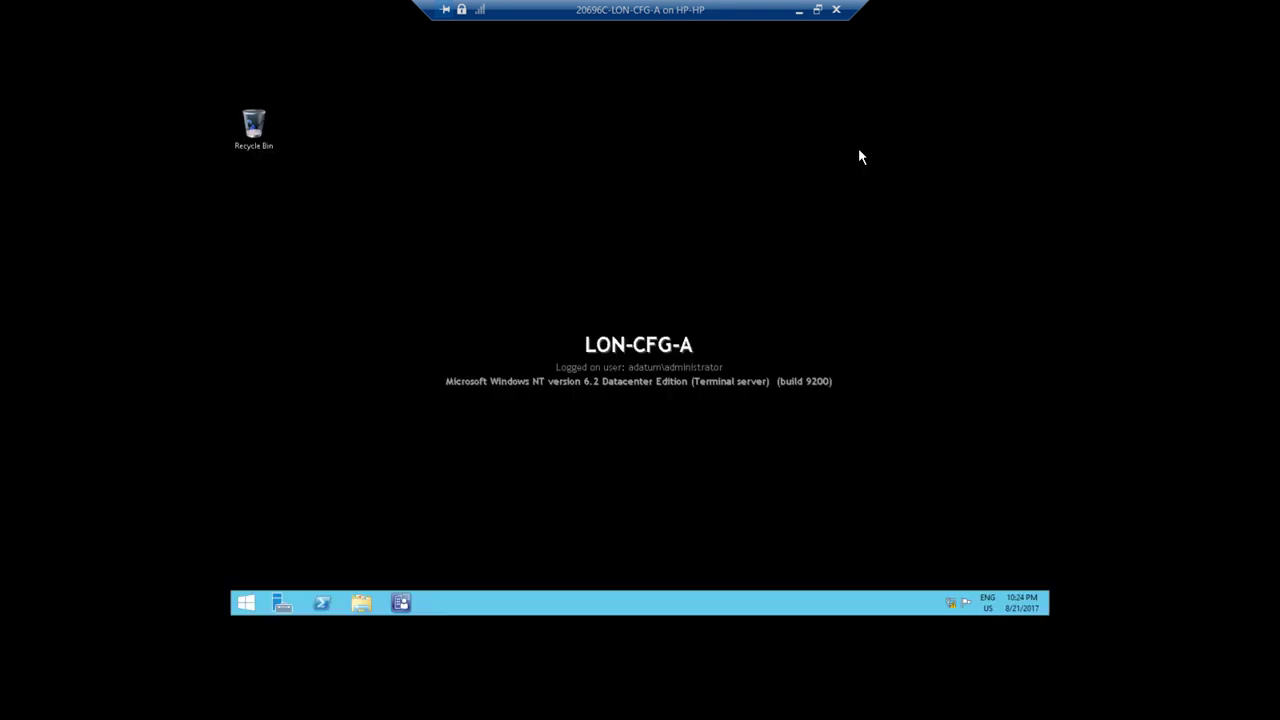
{"action": "left_click", "coordinate": [403, 604]}
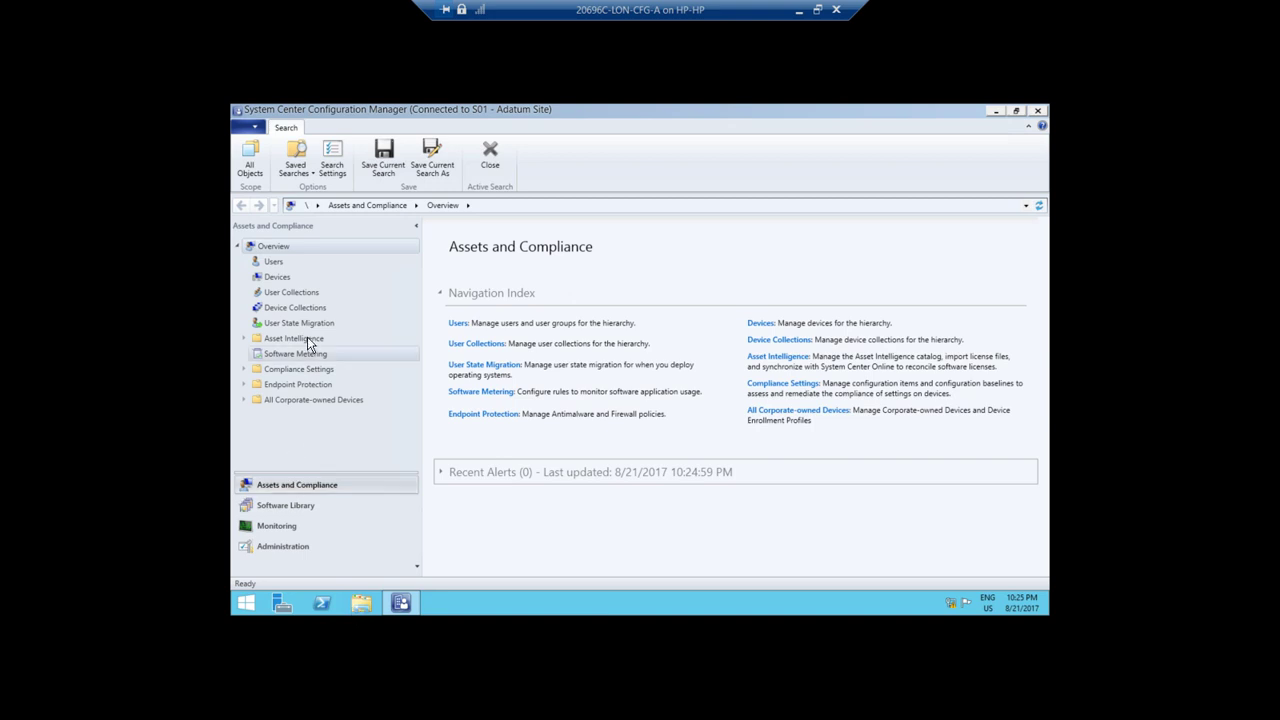
Step: Review the Devices, Users, User Collections and Device Collections nodes in the Assets and Compliance workspace
{"action": "left_click", "coordinate": [276, 277]}
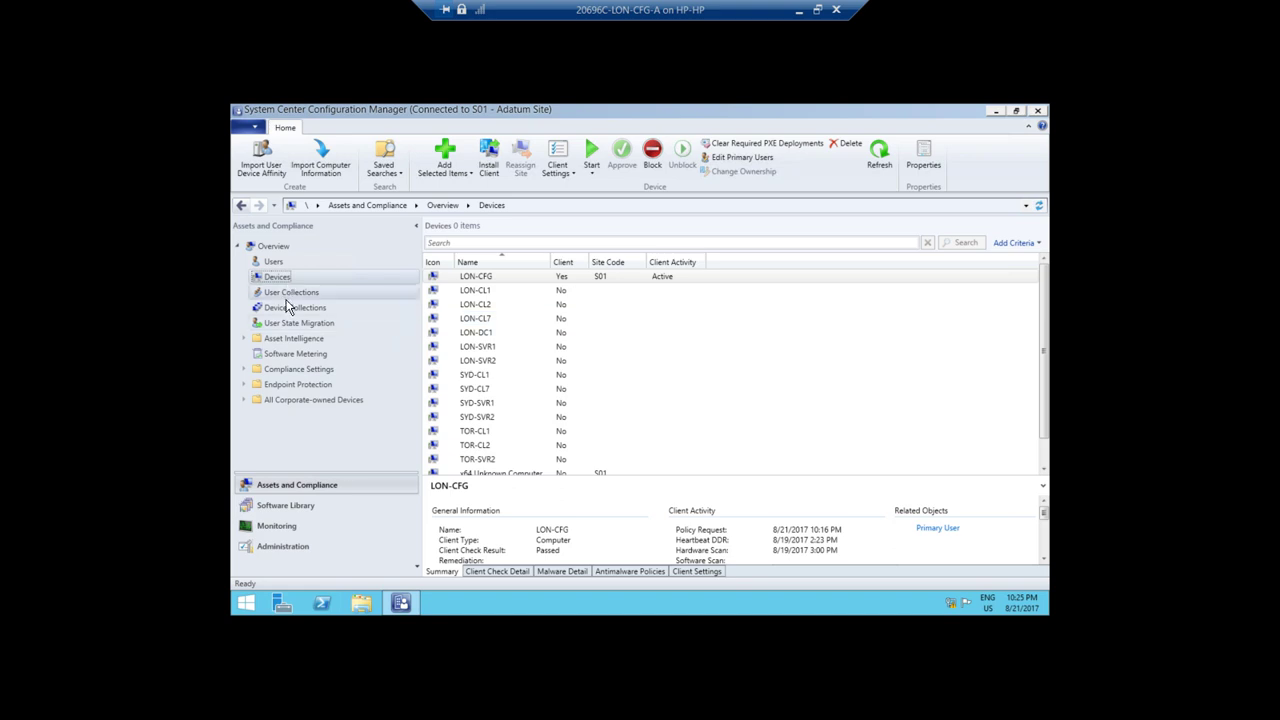
{"action": "left_click", "coordinate": [272, 259]}
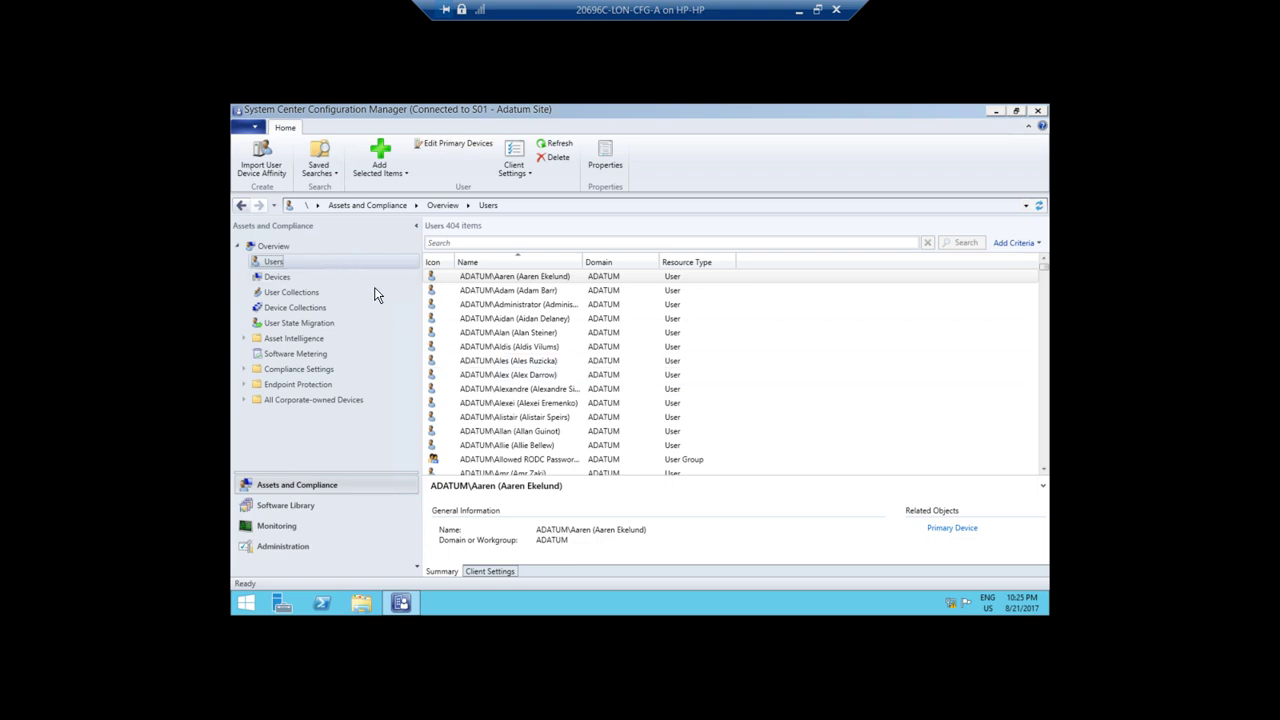
{"action": "left_click", "coordinate": [297, 293]}
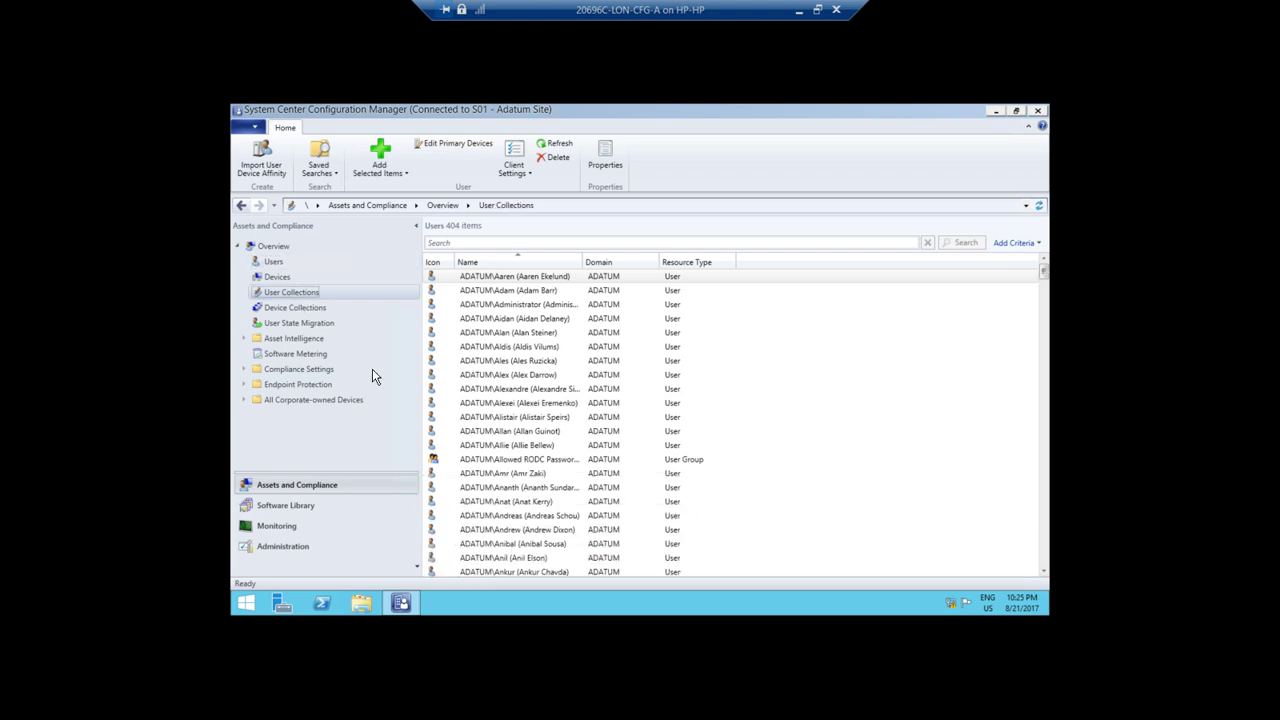
{"action": "left_click", "coordinate": [301, 308]}
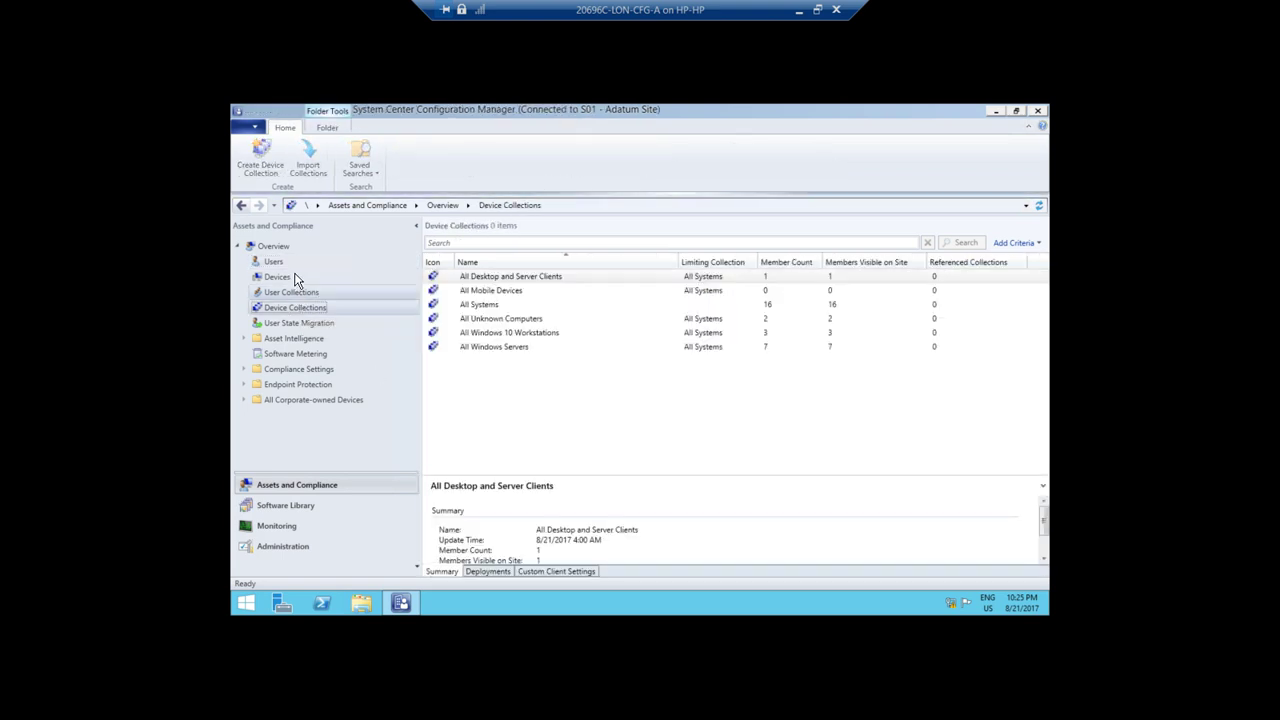
Step: Examine the Application Management, Software Updates and Operating Systems nodes of the Software Library, including Boot Images
{"action": "left_click", "coordinate": [297, 507]}
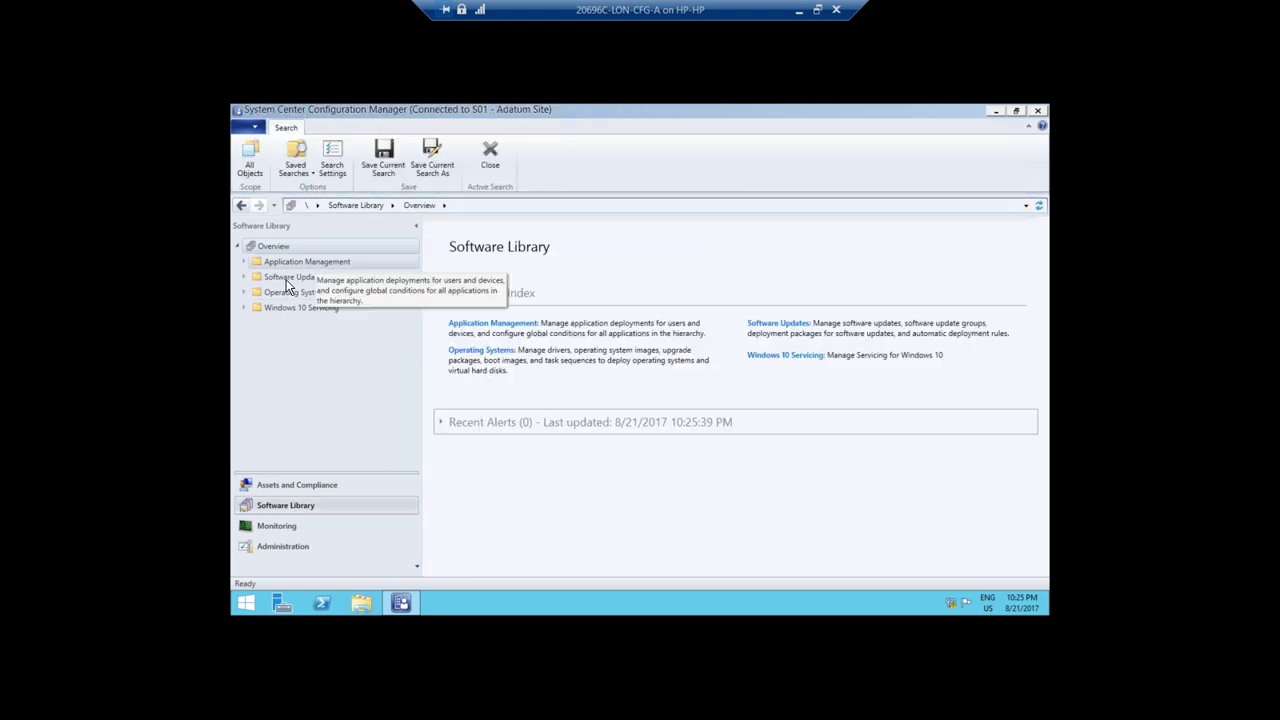
{"action": "left_click", "coordinate": [244, 263]}
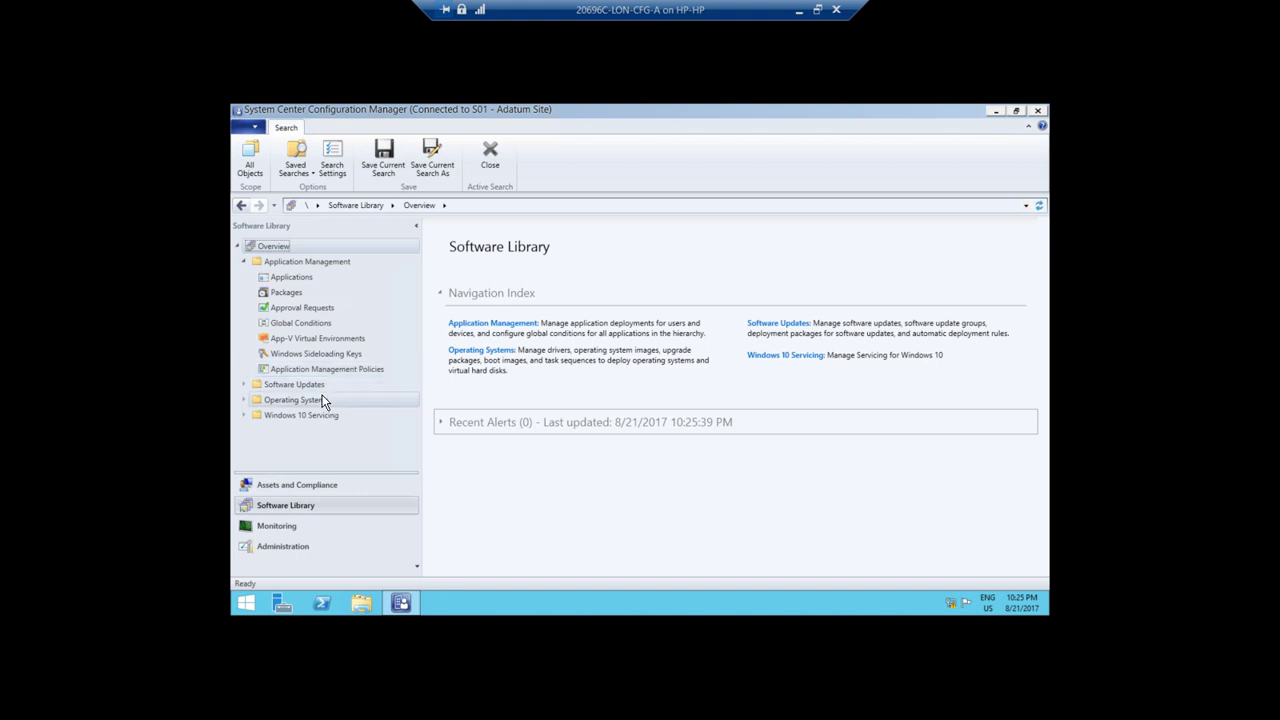
{"action": "left_click", "coordinate": [244, 385]}
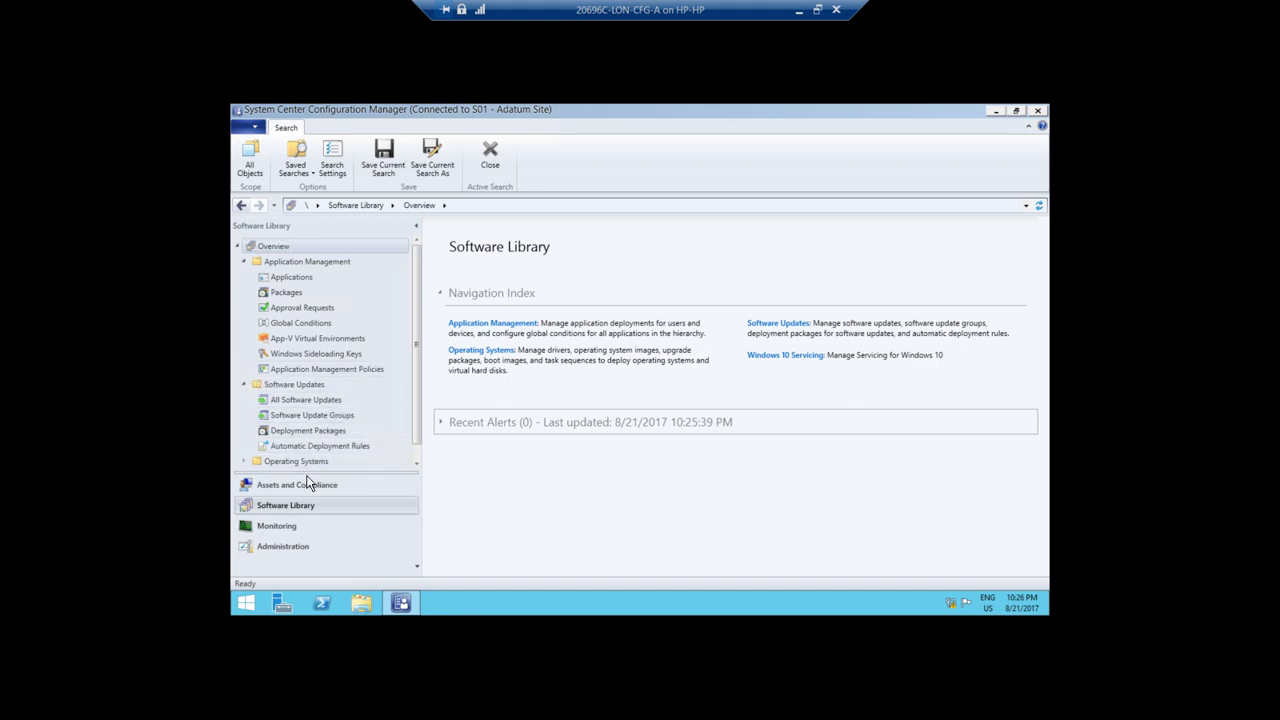
{"action": "left_click", "coordinate": [244, 385]}
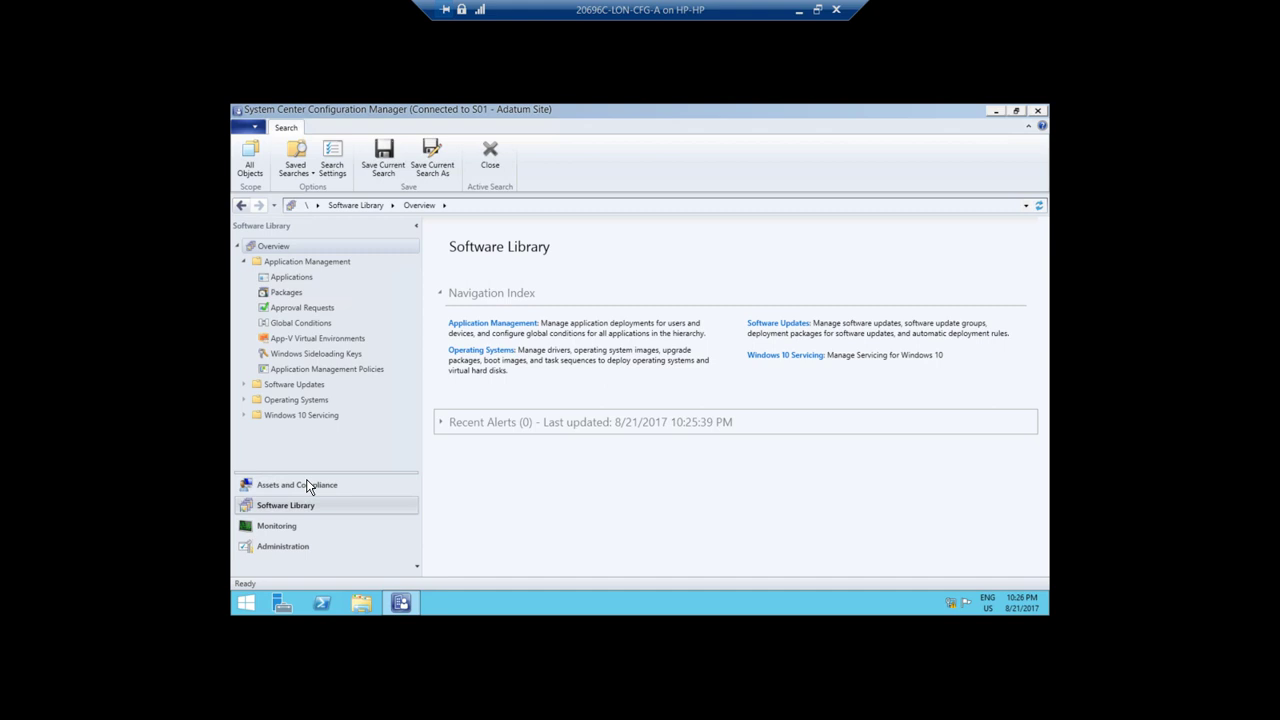
{"action": "left_click", "coordinate": [244, 400]}
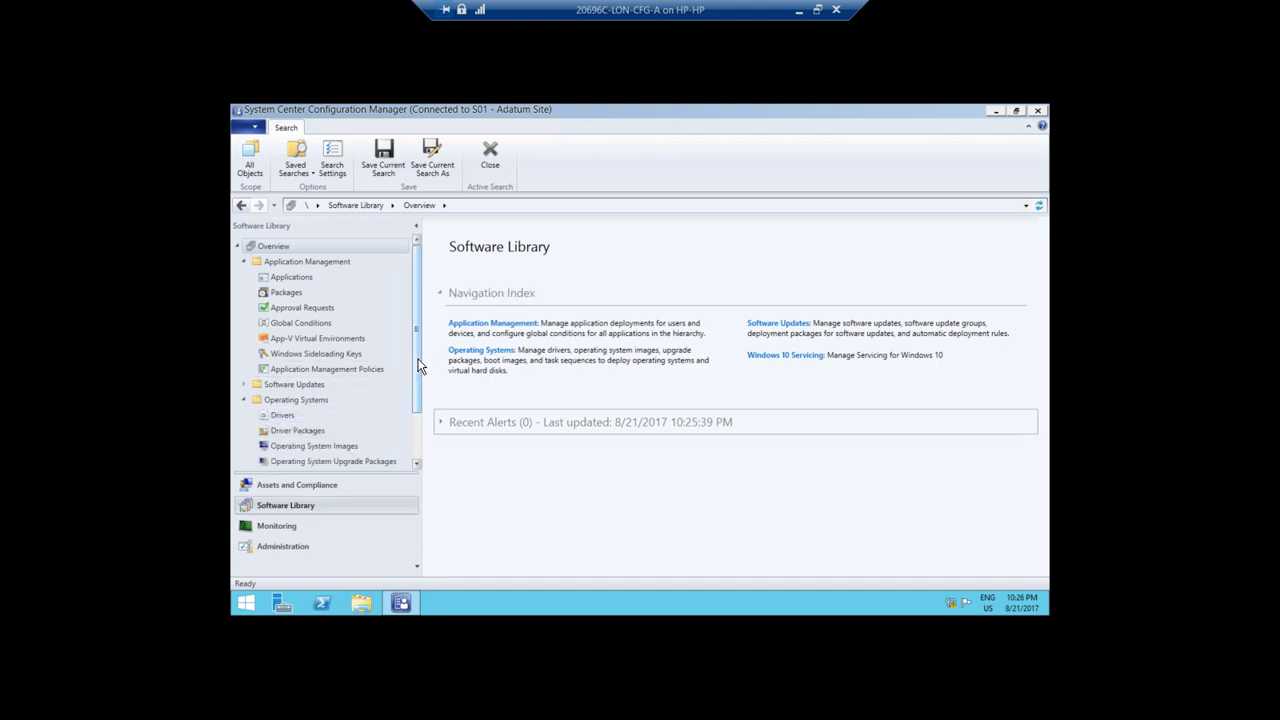
{"action": "scroll", "coordinate": [421, 352], "scroll_direction": "down", "scroll_amount": 1}
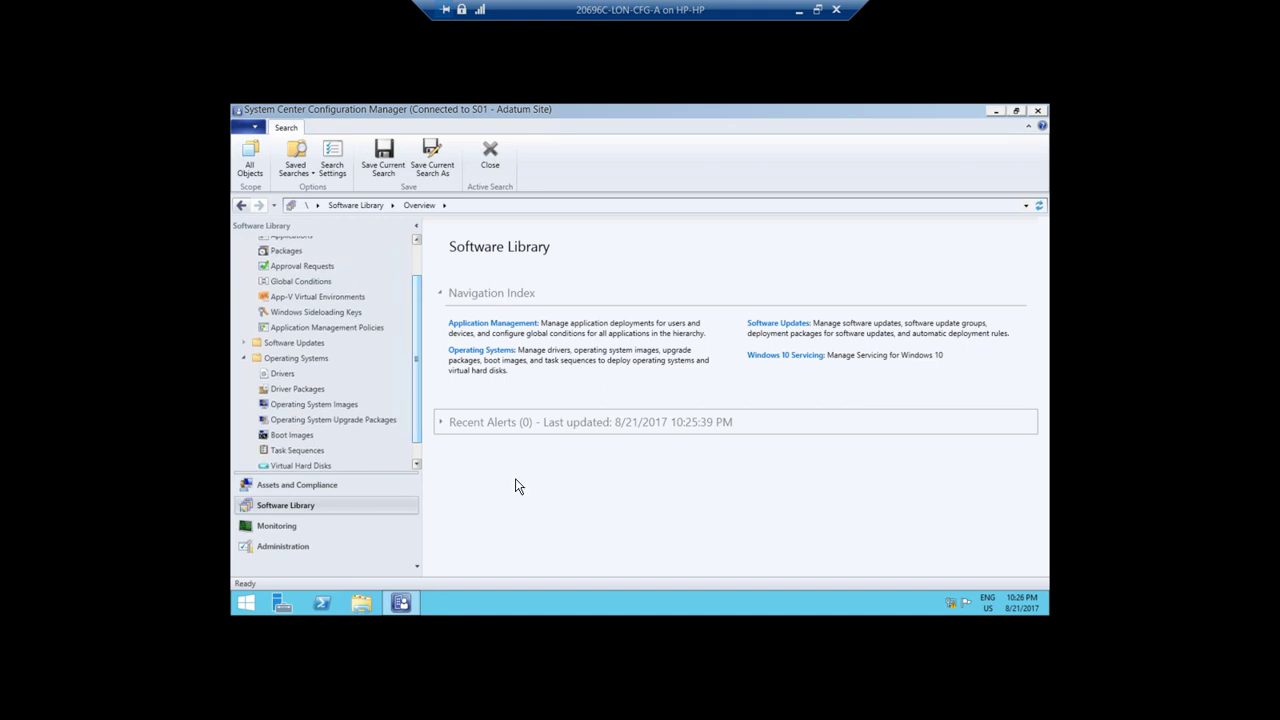
{"action": "left_click", "coordinate": [326, 437]}
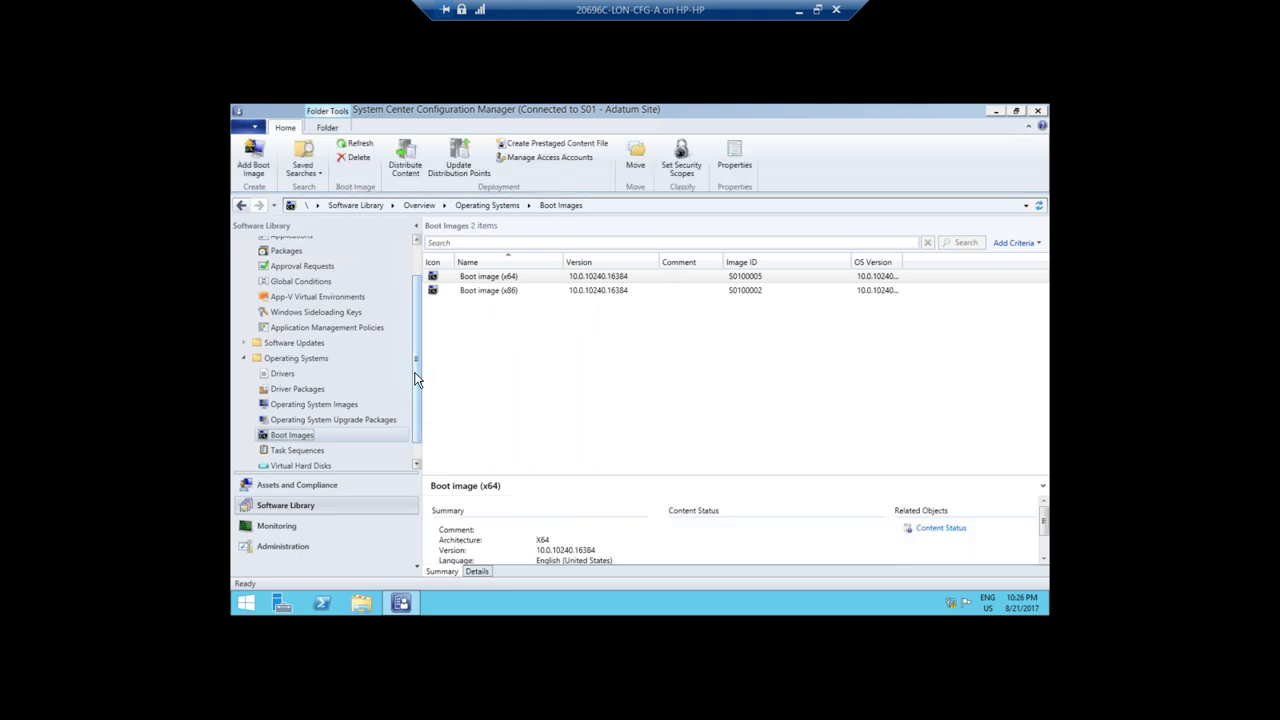
{"action": "left_click_drag", "start_coordinate": [416, 378], "coordinate": [416, 397]}
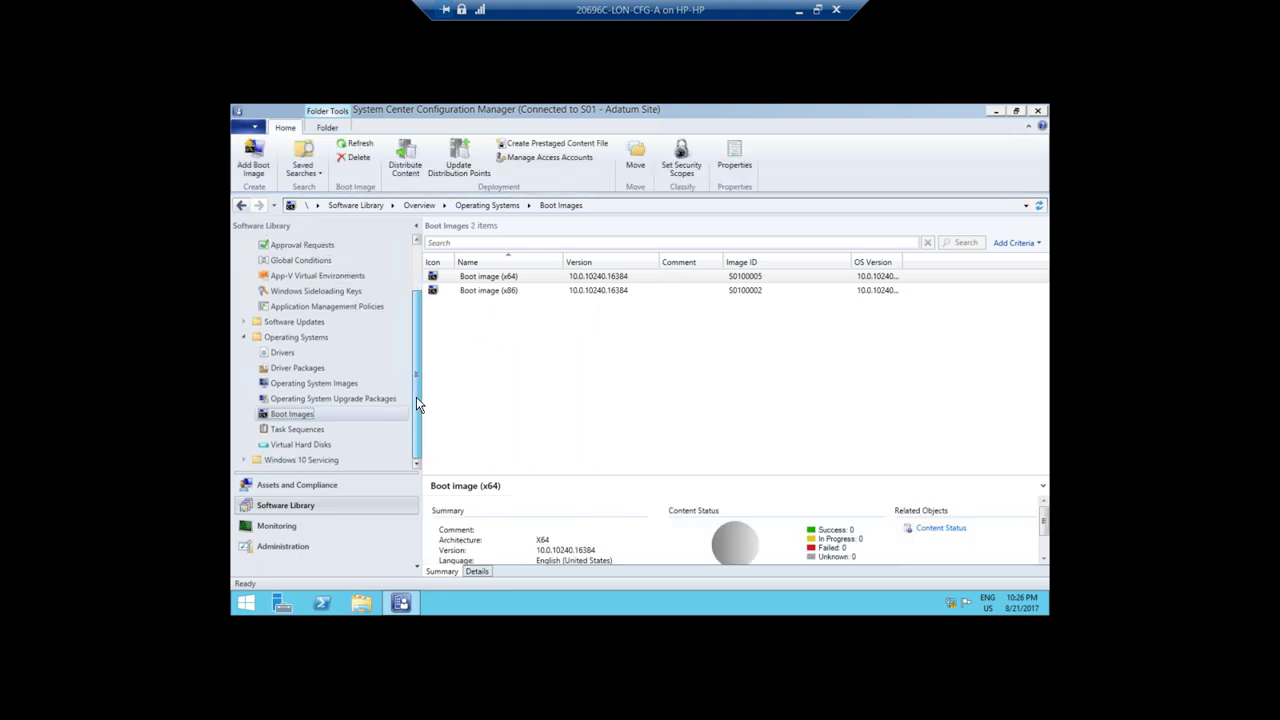
Step: Look through the Monitoring workspace, expanding and collapsing its Alerts and Reporting folders
{"action": "left_click", "coordinate": [290, 526]}
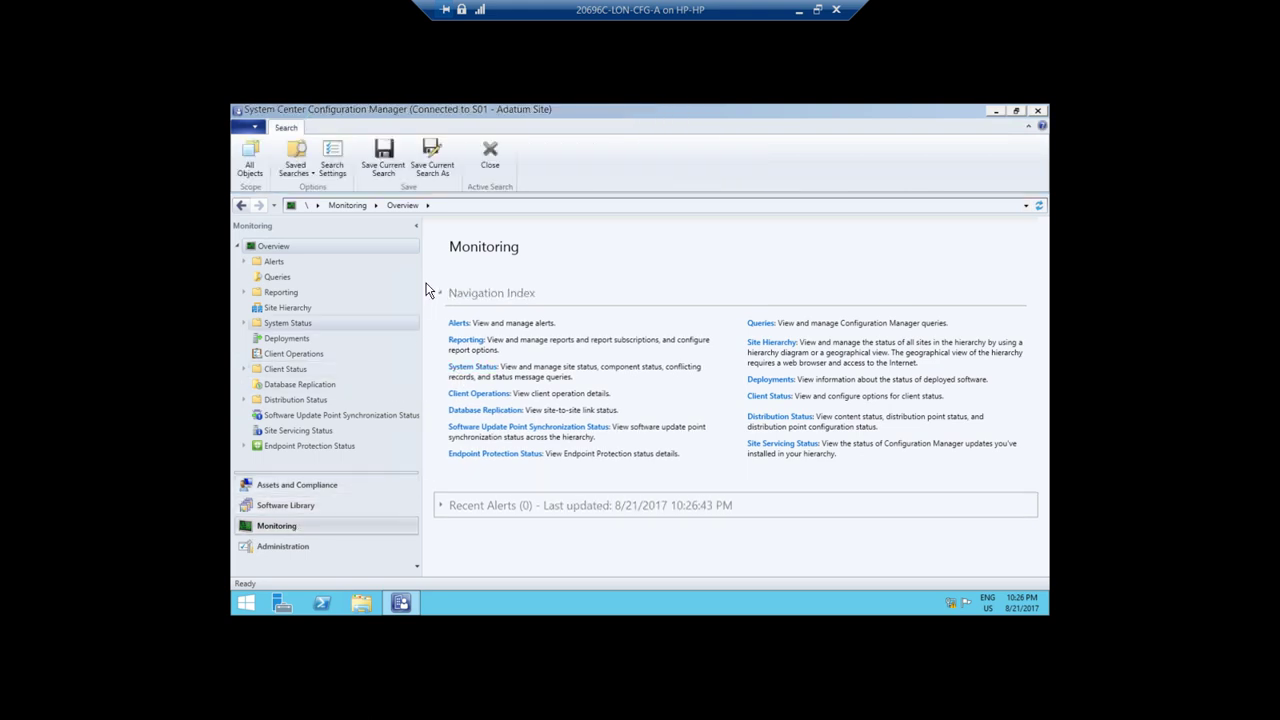
{"action": "left_click", "coordinate": [244, 262]}
{"action": "left_click", "coordinate": [244, 262]}
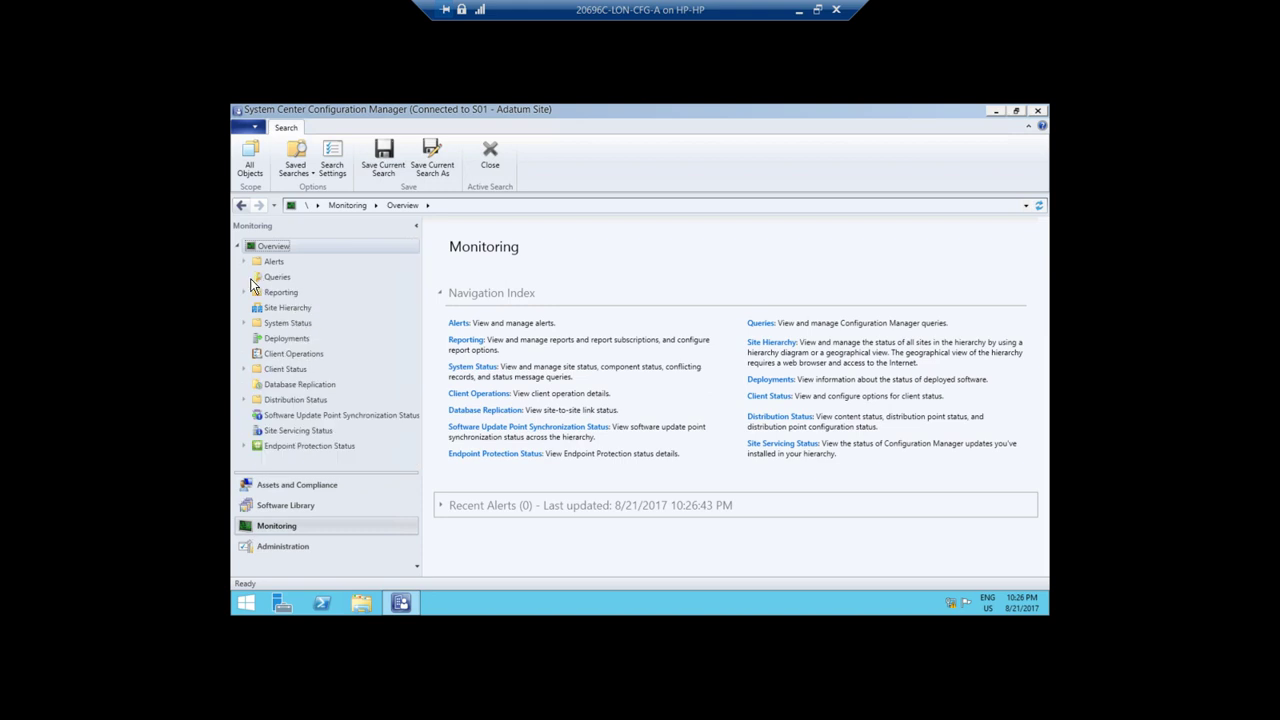
{"action": "left_click", "coordinate": [244, 292]}
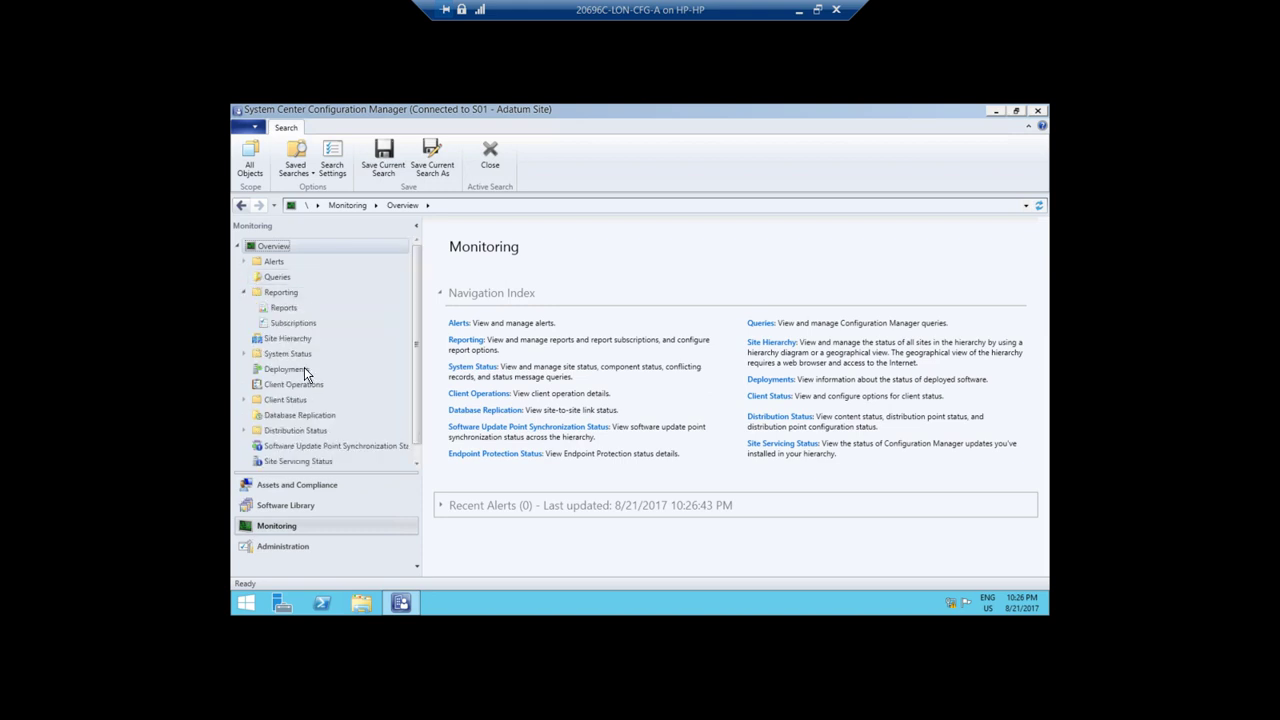
{"action": "left_click", "coordinate": [244, 293]}
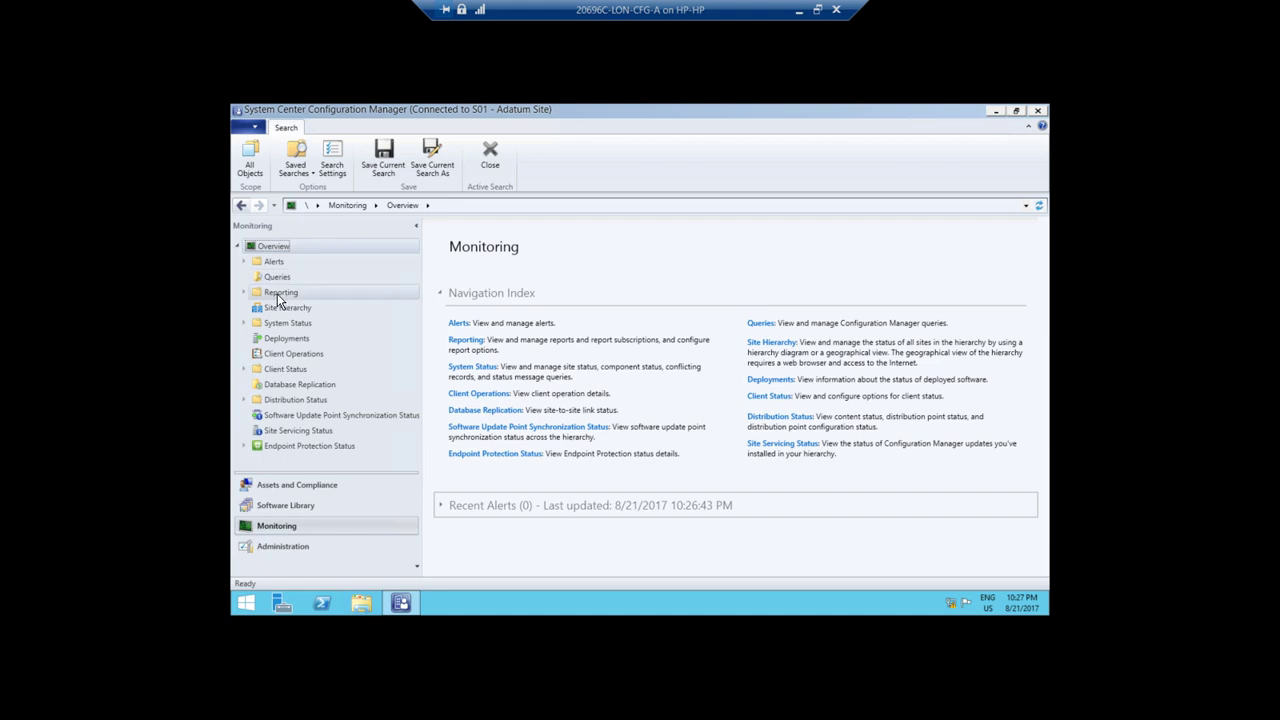
Step: Return to Assets and Compliance and open a Windows PowerShell session connected to the site, moving its window clear of the navigation pane
{"action": "left_click", "coordinate": [297, 484]}
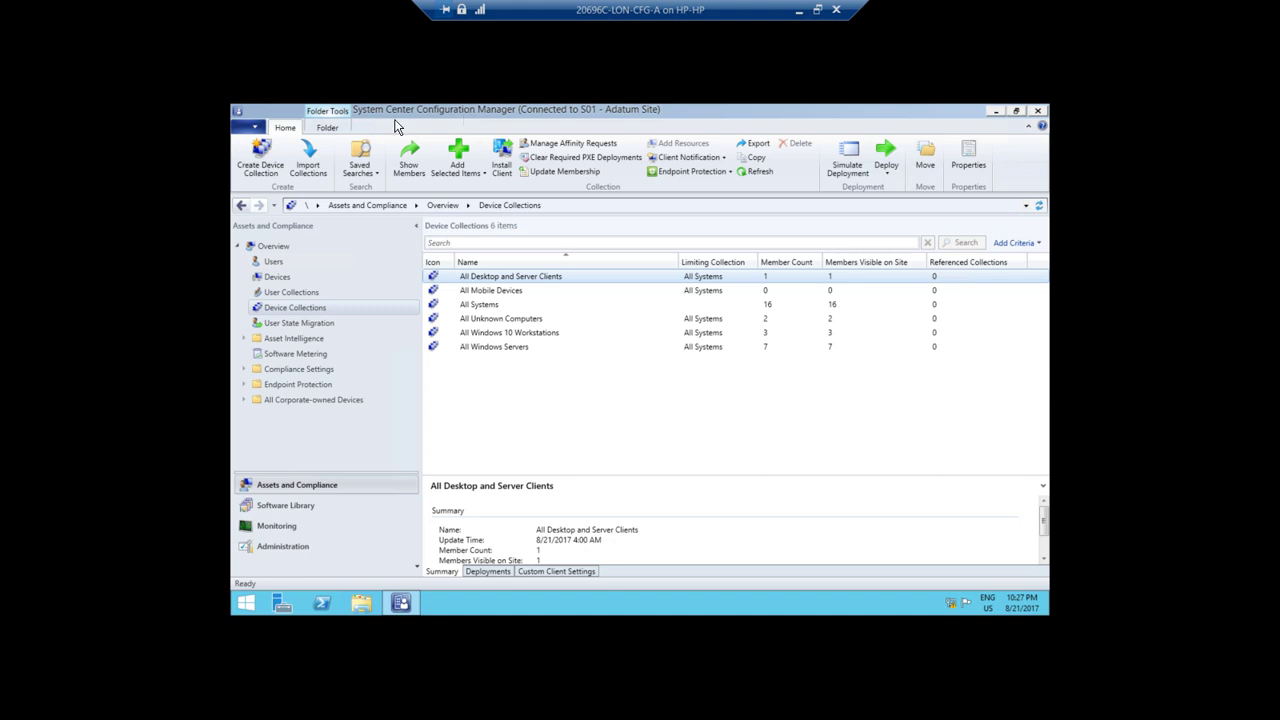
{"action": "left_click", "coordinate": [255, 131]}
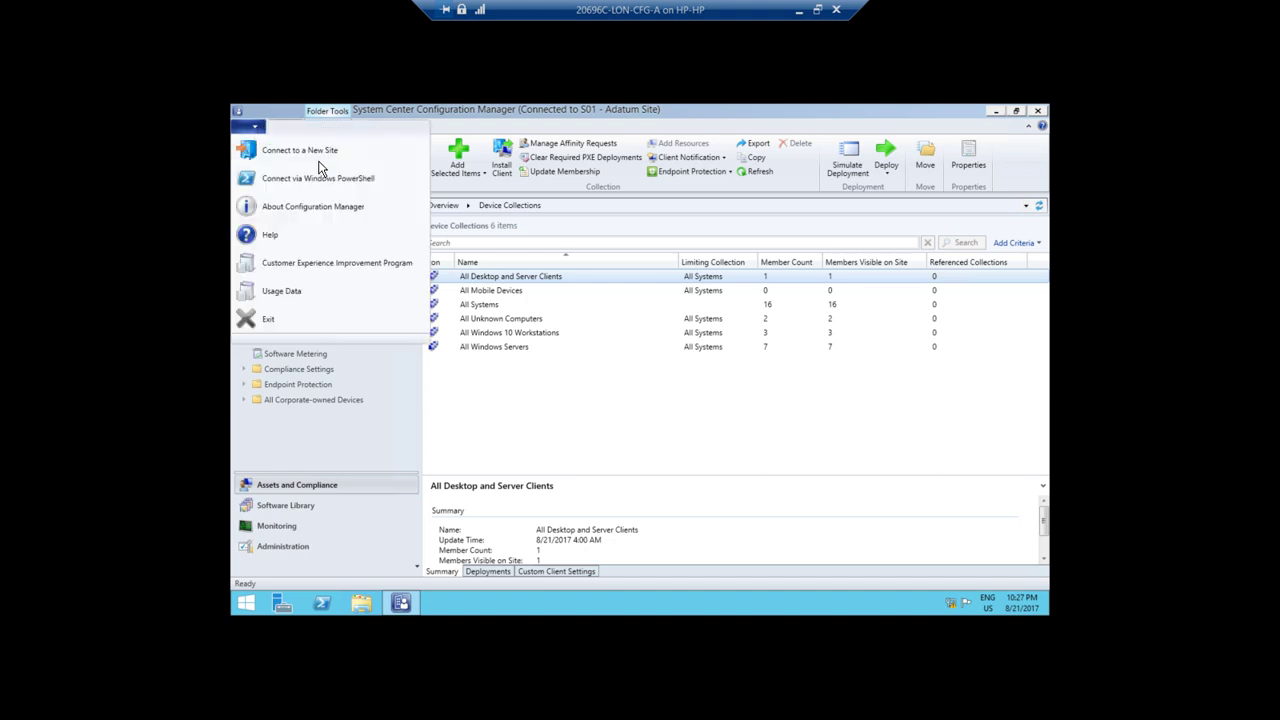
{"action": "left_click", "coordinate": [272, 181]}
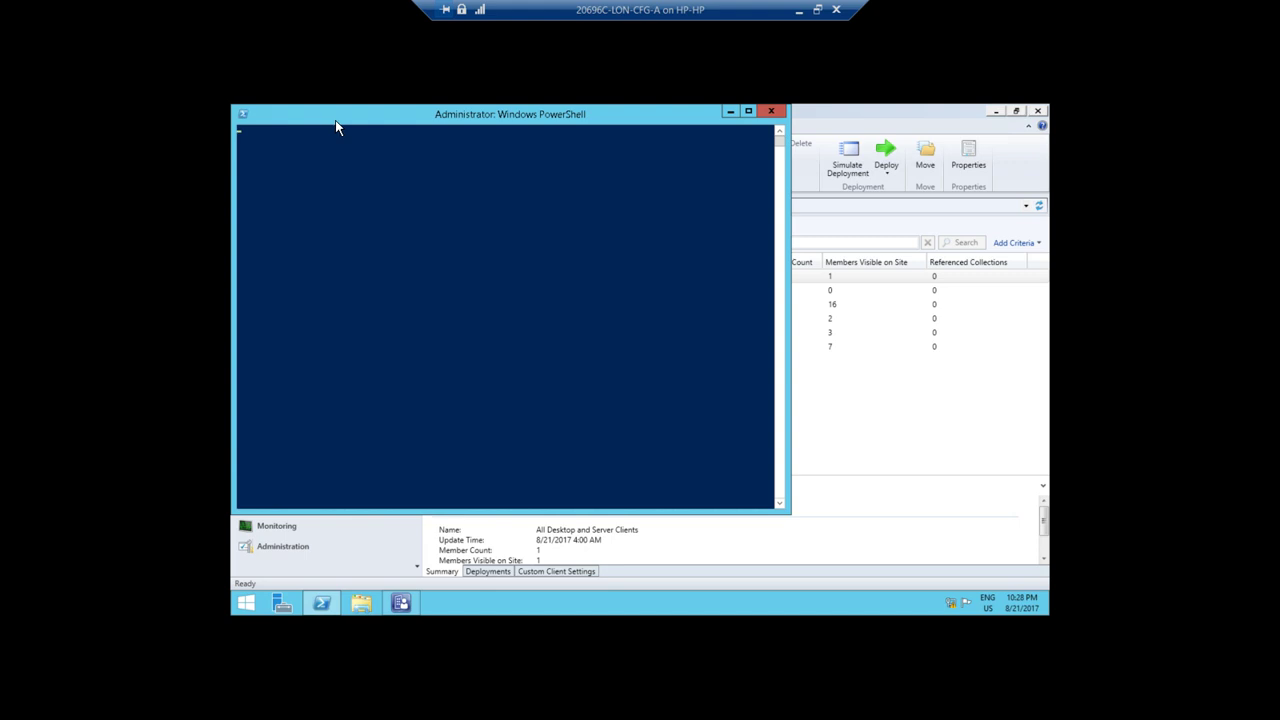
{"action": "left_click_drag", "start_coordinate": [336, 121], "coordinate": [641, 182]}
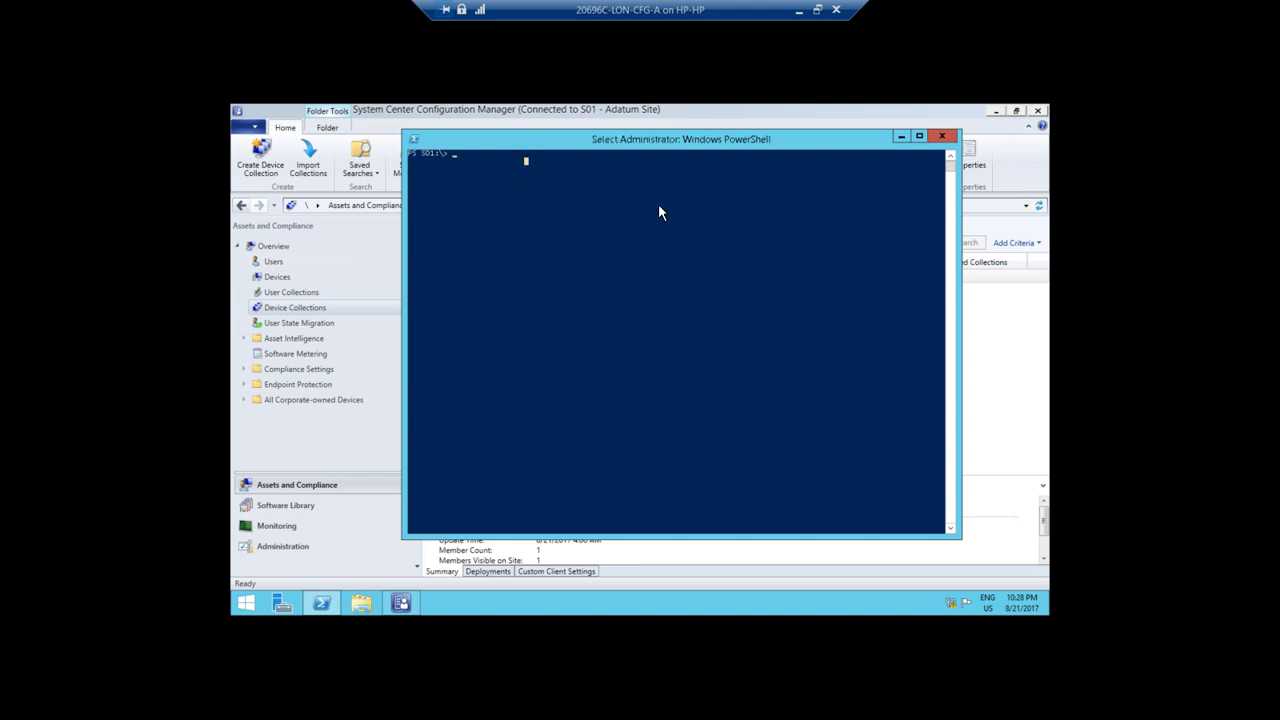
{"action": "left_click", "coordinate": [507, 195]}
{"action": "key", "text": "Escape"}
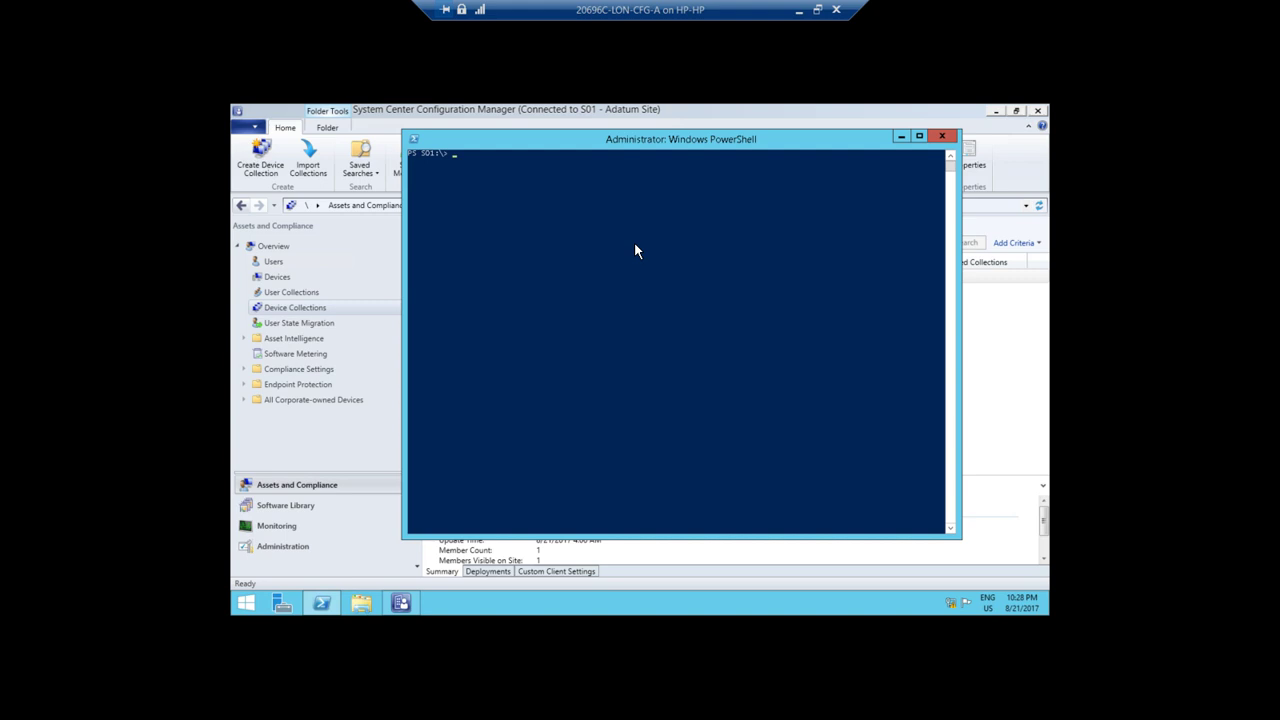
Step: List all commands of the ConfigurationManager module with Get-Command -Module ConfigurationManager
{"action": "key", "text": "Return"}
{"action": "type", "text": "get-com"}
{"action": "key", "text": "Tab"}
{"action": "type", "text": "-mod"}
{"action": "key", "text": "Tab"}
{"action": "type", "text": "config"}
{"action": "key", "text": "Tab"}
{"action": "key", "text": "Return"}
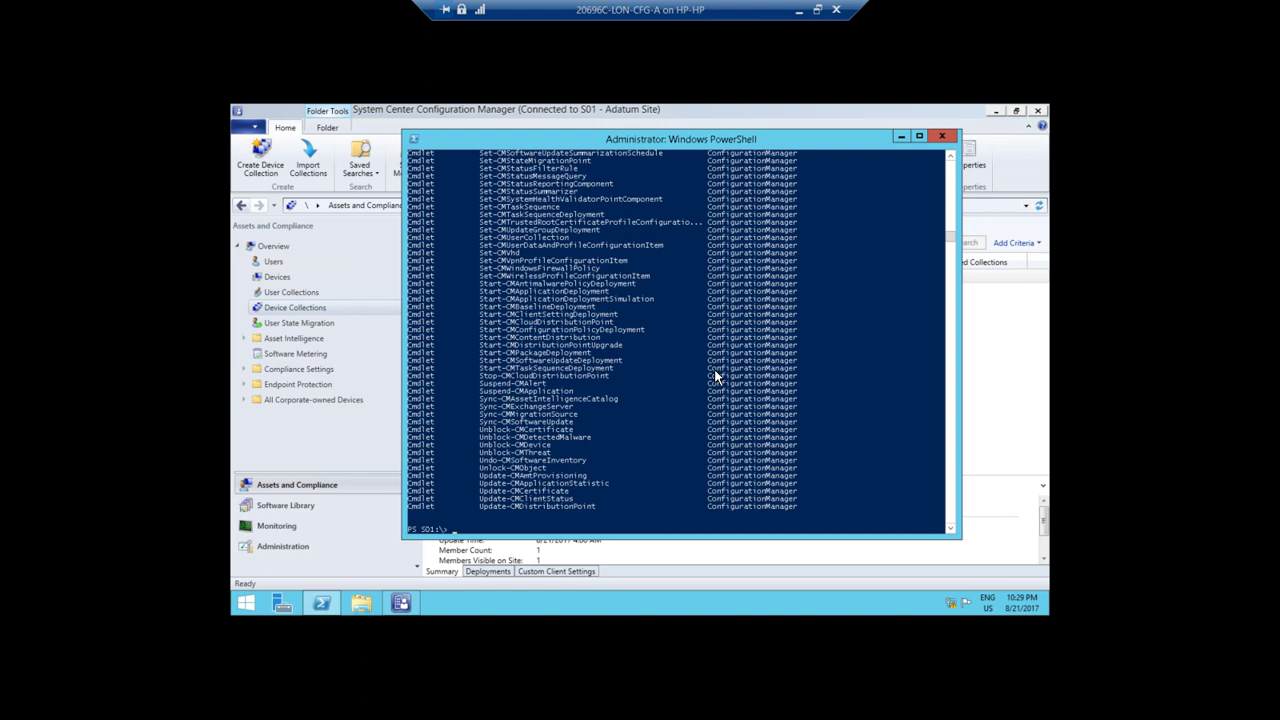
Step: Run Get-CMSite to display the site's details and shift the PowerShell window slightly upward
{"action": "type", "text": "ge"}
{"action": "type", "text": "t-cms"}
{"action": "key", "text": "Tab"}
{"action": "key", "text": "BackSpace"}
{"action": "key", "text": "BackSpace"}
{"action": "key", "text": "BackSpace"}
{"action": "key", "text": "Return"}
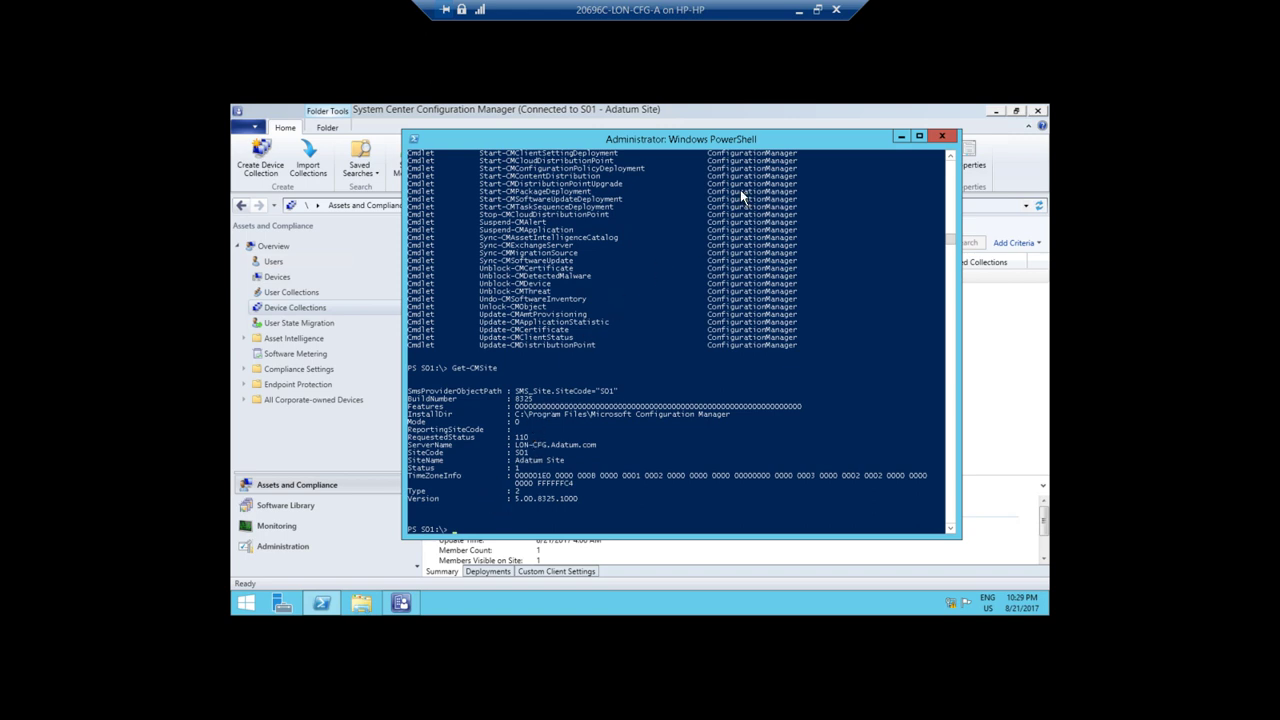
{"action": "left_click_drag", "start_coordinate": [725, 137], "coordinate": [712, 117]}
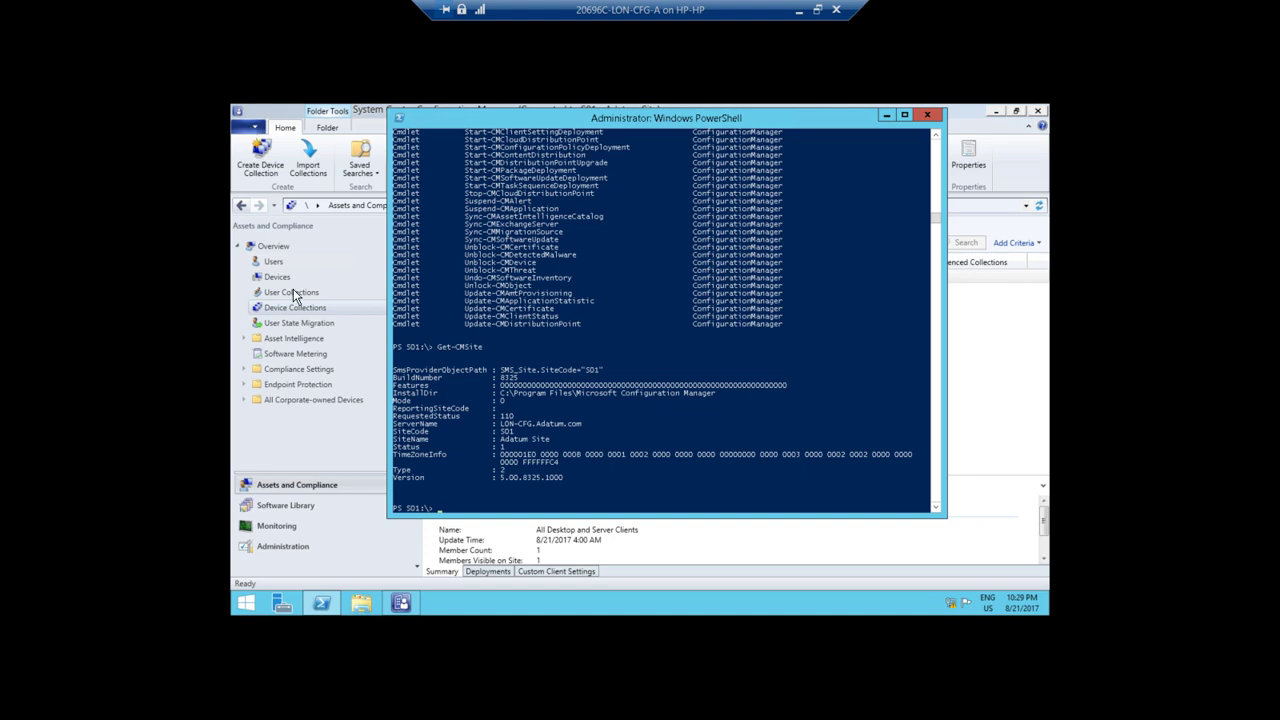
Step: Close the site-connected PowerShell session and start a separate, regular Windows PowerShell session
{"action": "mouse_move", "coordinate": [330, 610]}
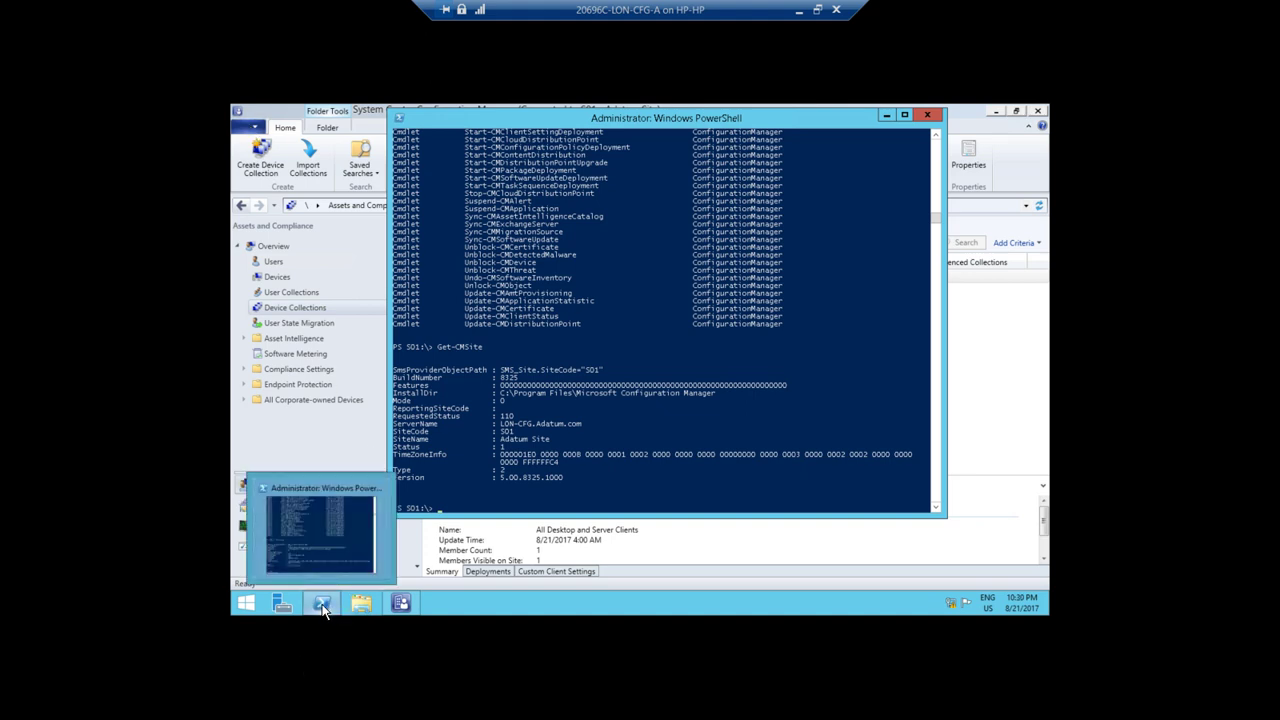
{"action": "left_click", "coordinate": [938, 118]}
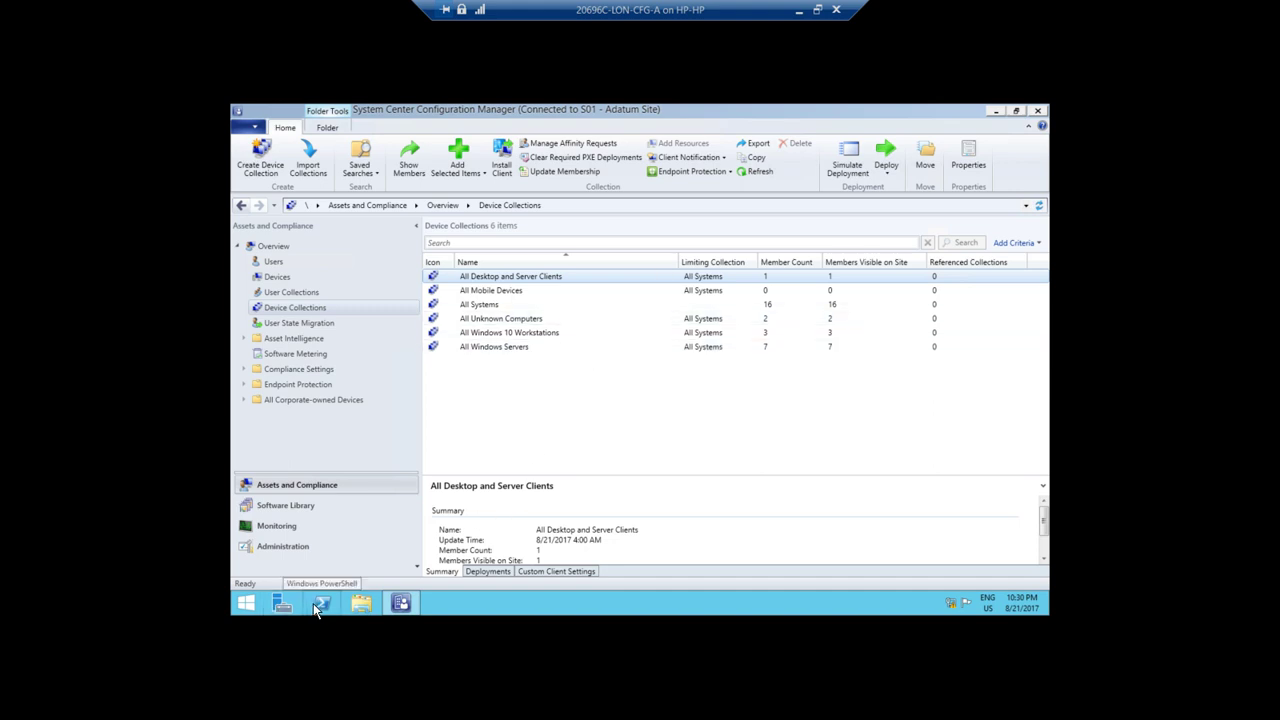
{"action": "left_click", "coordinate": [314, 603]}
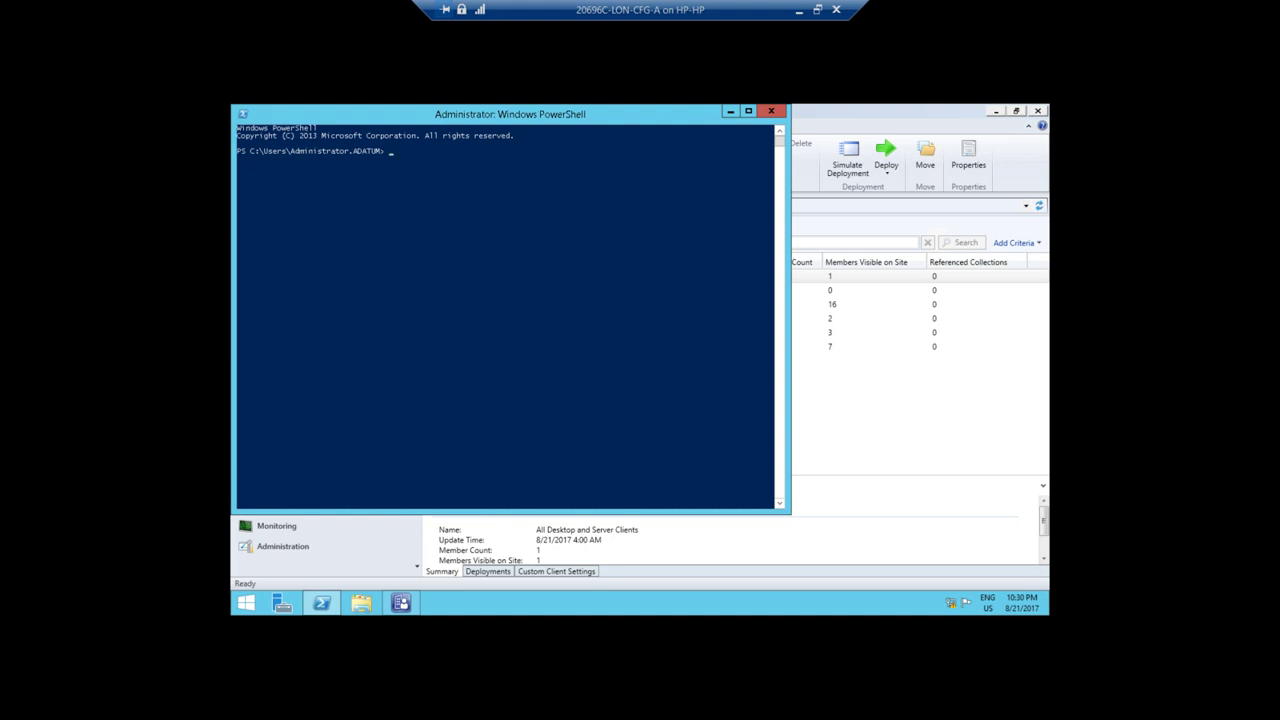
{"action": "key", "text": "Return"}
Step: Open File Explorer and browse to C:\Program Files (x86)\Microsoft Configuration Manager\AdminConsole\bin
{"action": "left_click", "coordinate": [362, 605]}
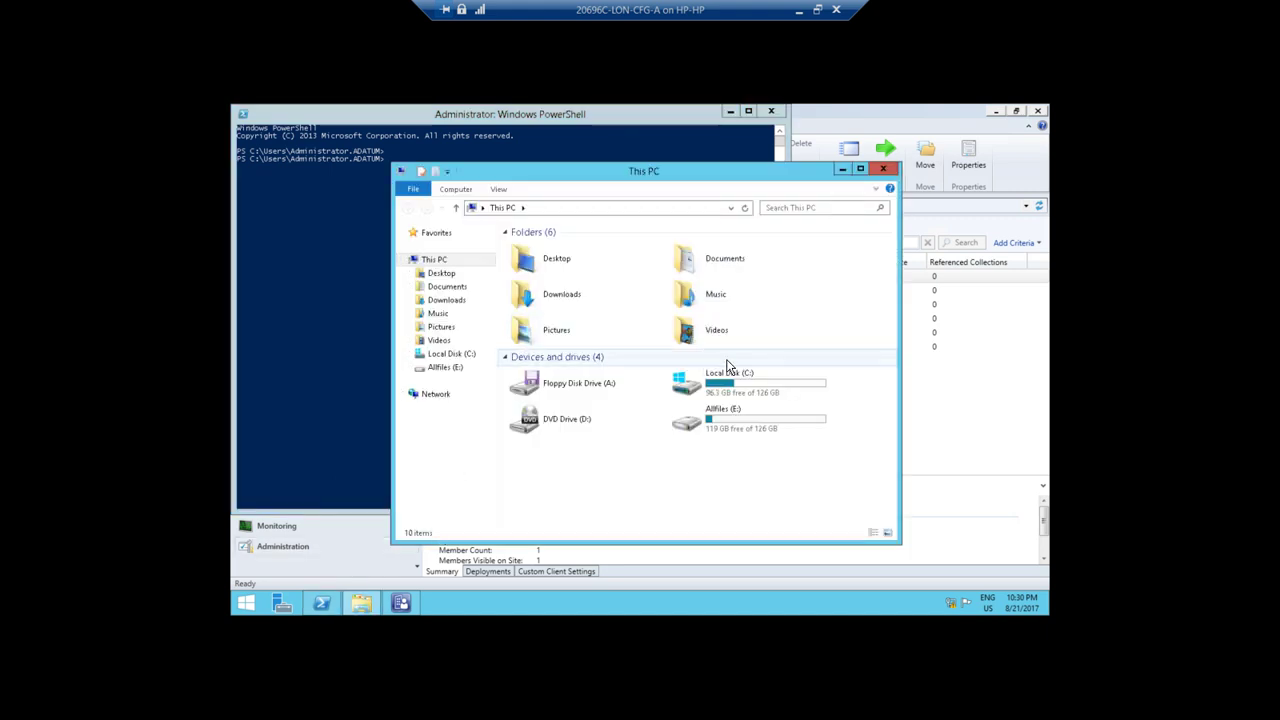
{"action": "double_click", "coordinate": [741, 386]}
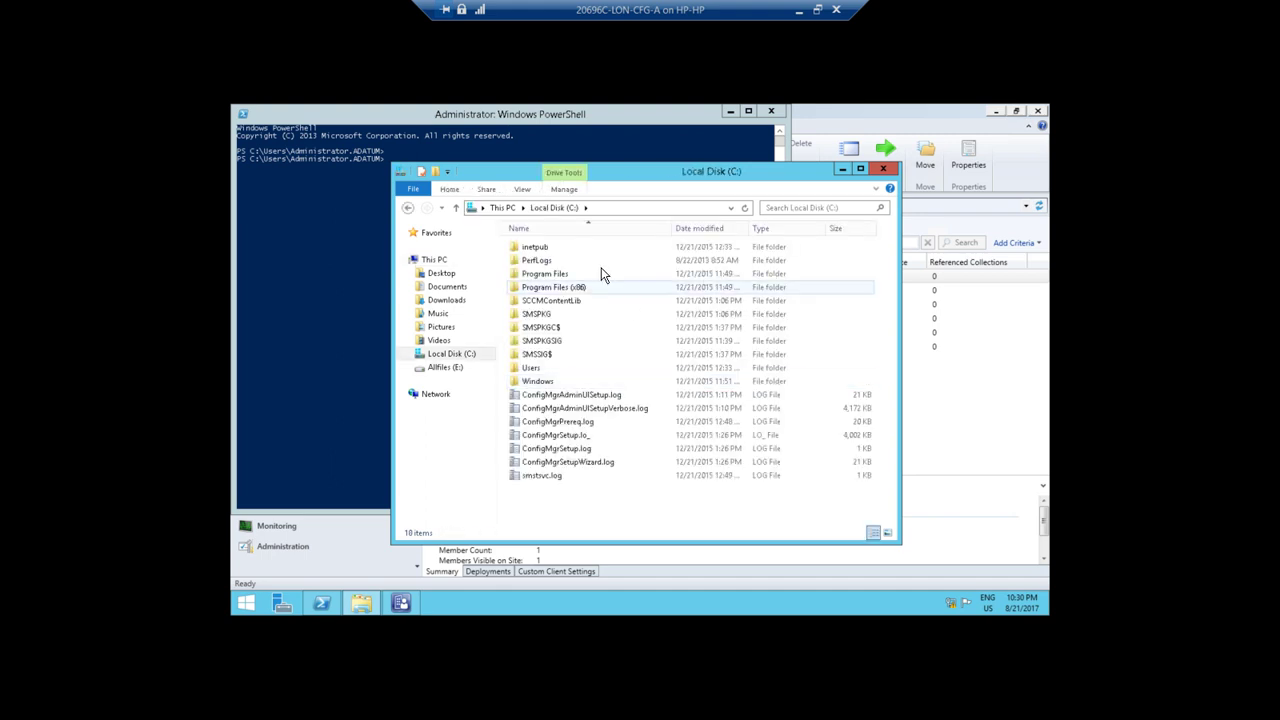
{"action": "double_click", "coordinate": [585, 292]}
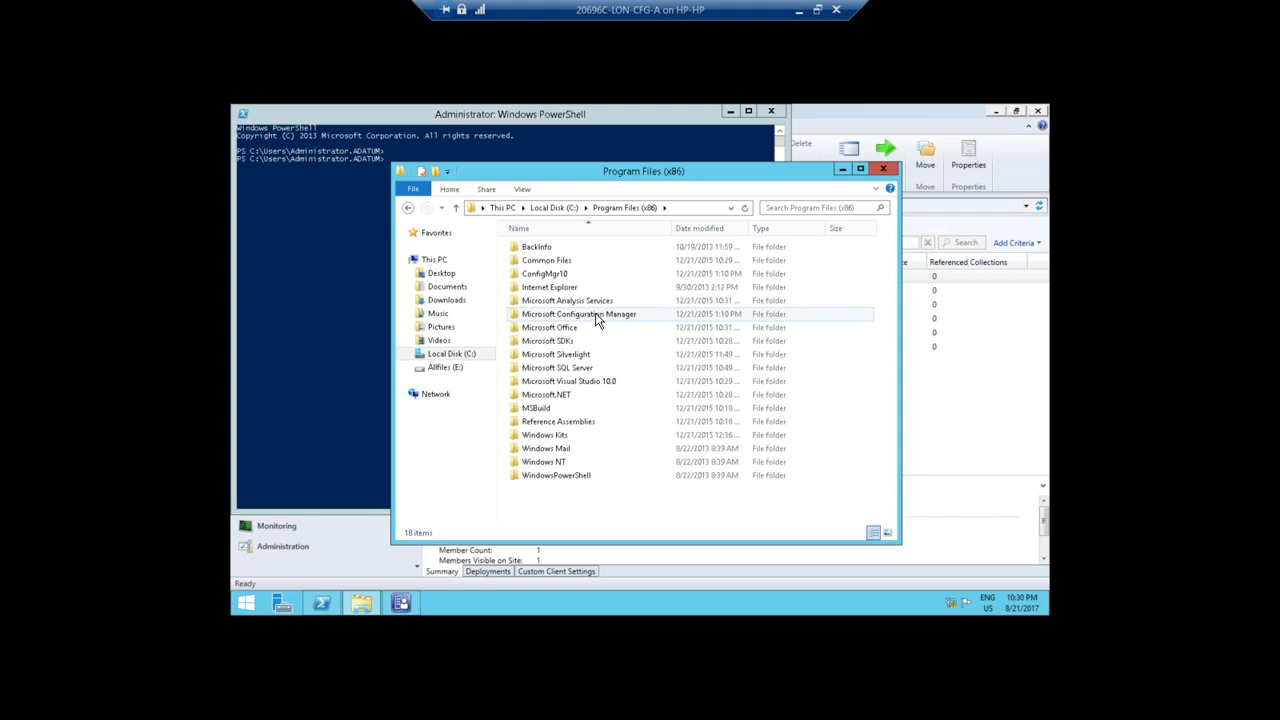
{"action": "double_click", "coordinate": [596, 317]}
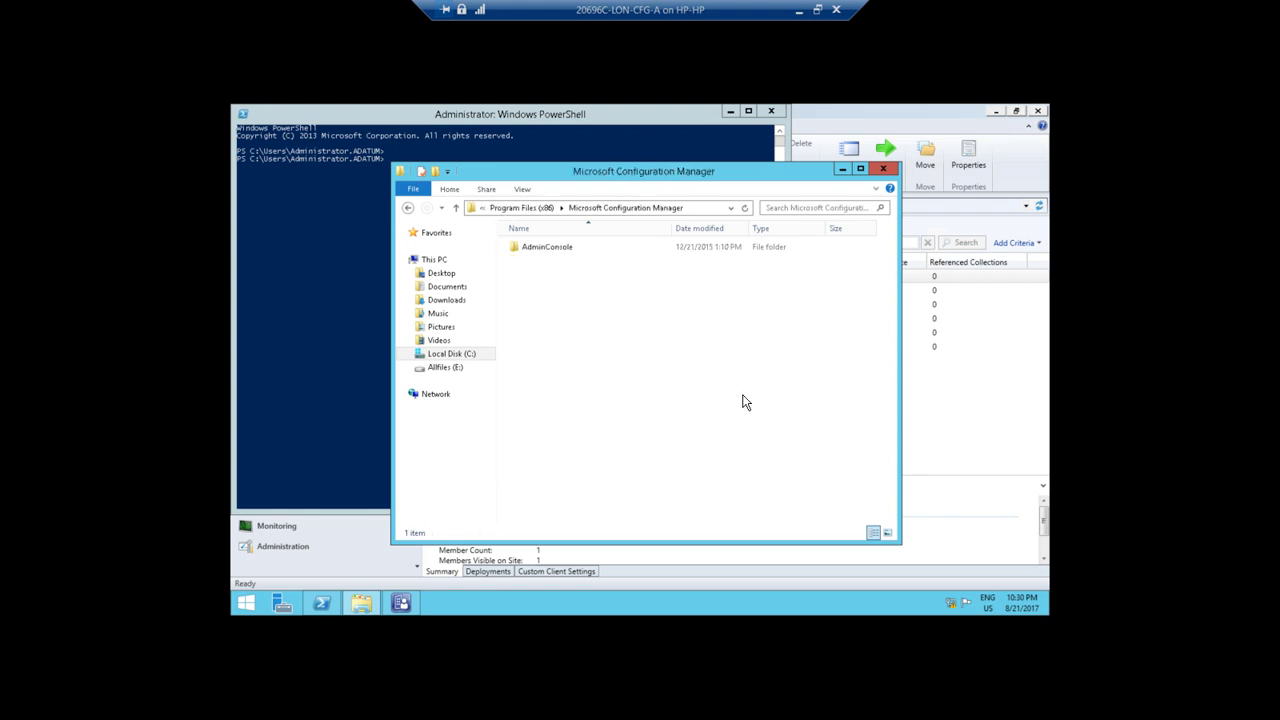
{"action": "double_click", "coordinate": [577, 250]}
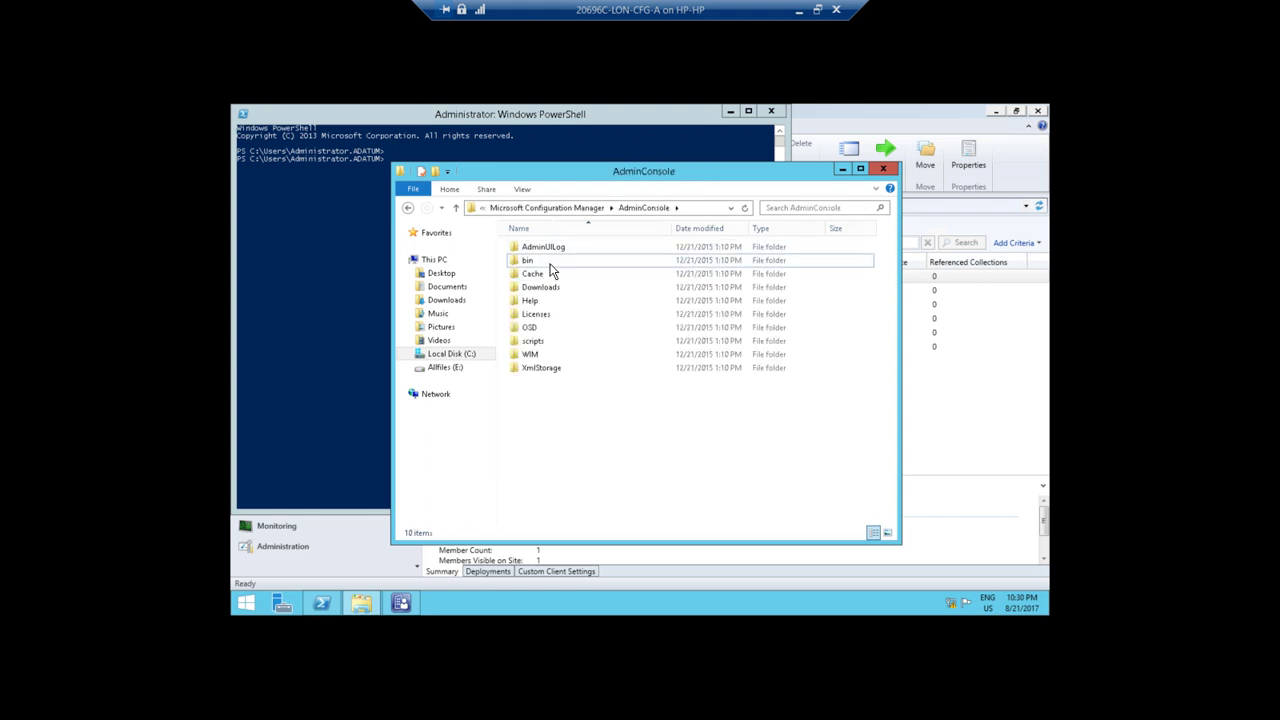
{"action": "double_click", "coordinate": [540, 261]}
Step: Locate and select the ConfigurationManager.psd1 file in the bin folder
{"action": "left_click", "coordinate": [562, 357]}
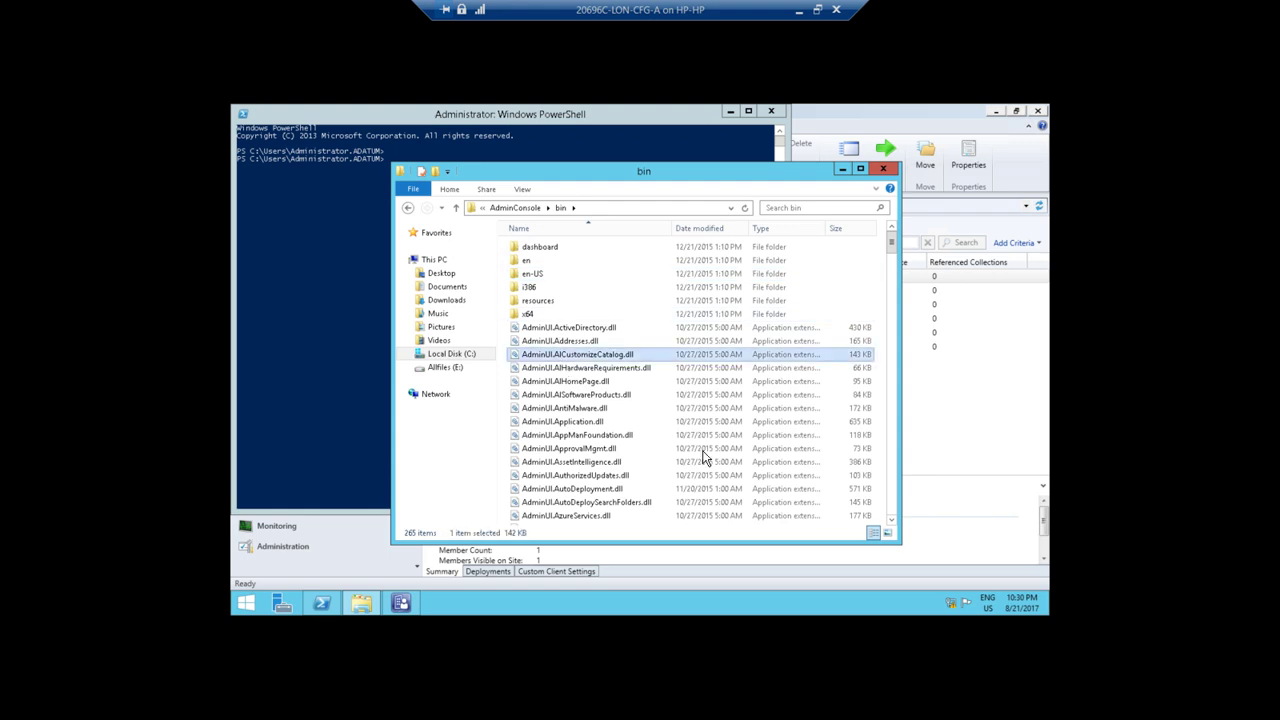
{"action": "key", "text": "c"}
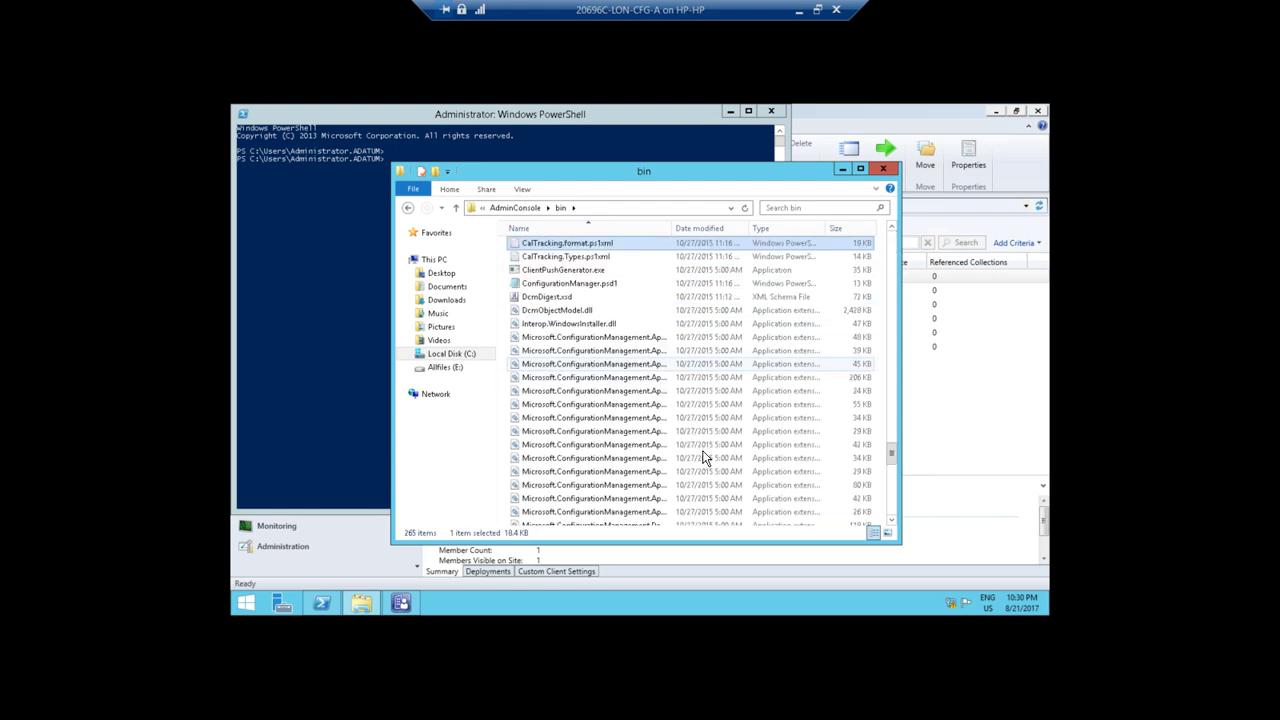
{"action": "left_click", "coordinate": [603, 287]}
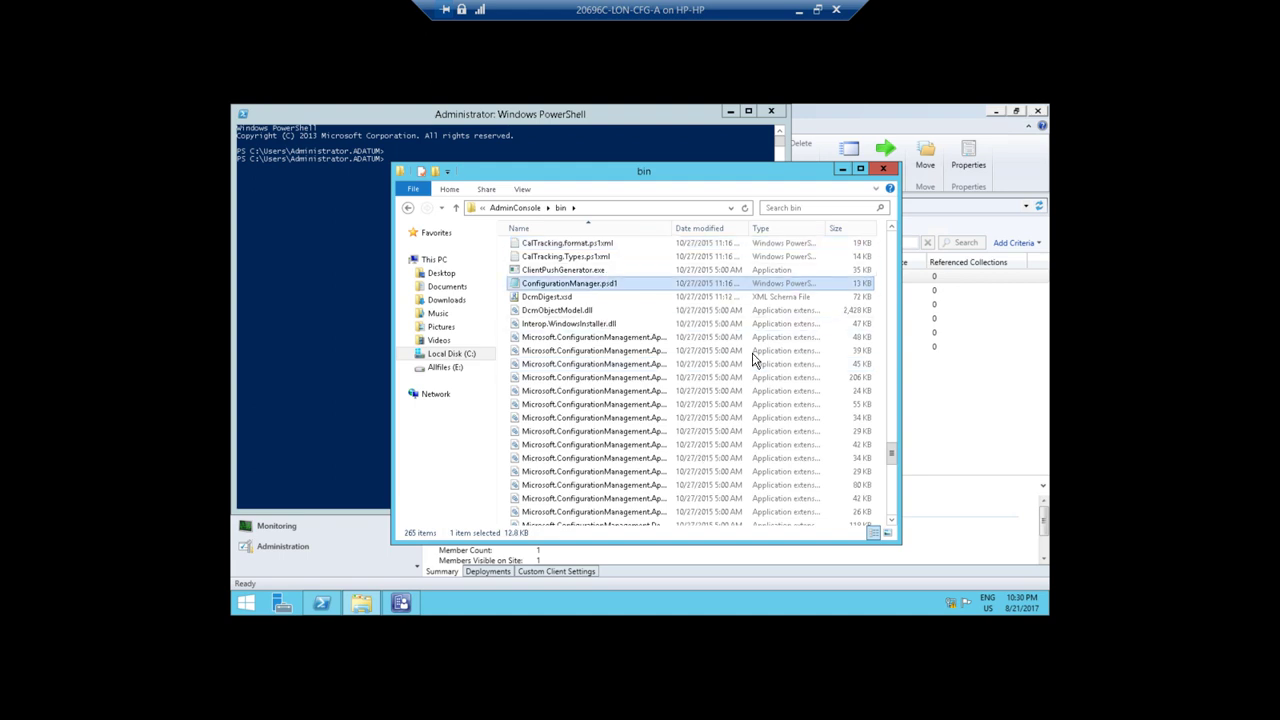
Step: Maximize the bin folder window and copy the folder's full path
{"action": "double_click", "coordinate": [540, 177]}
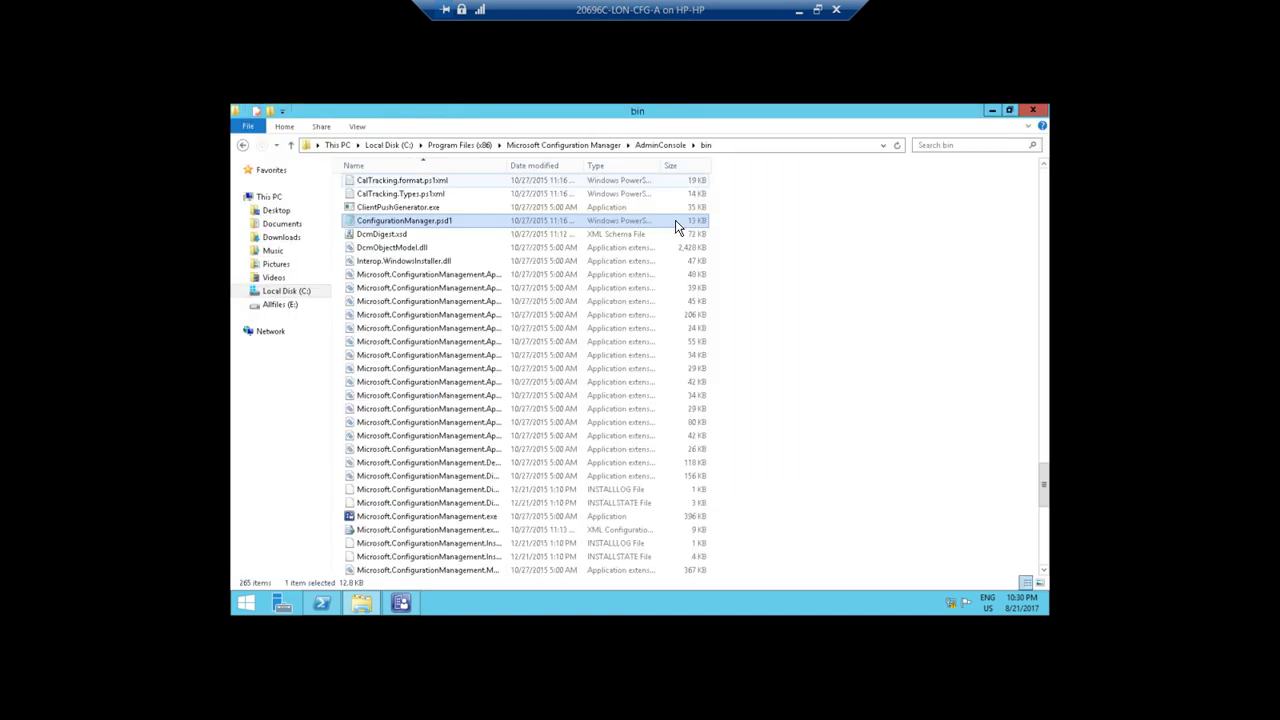
{"action": "key", "text": "alt+d"}
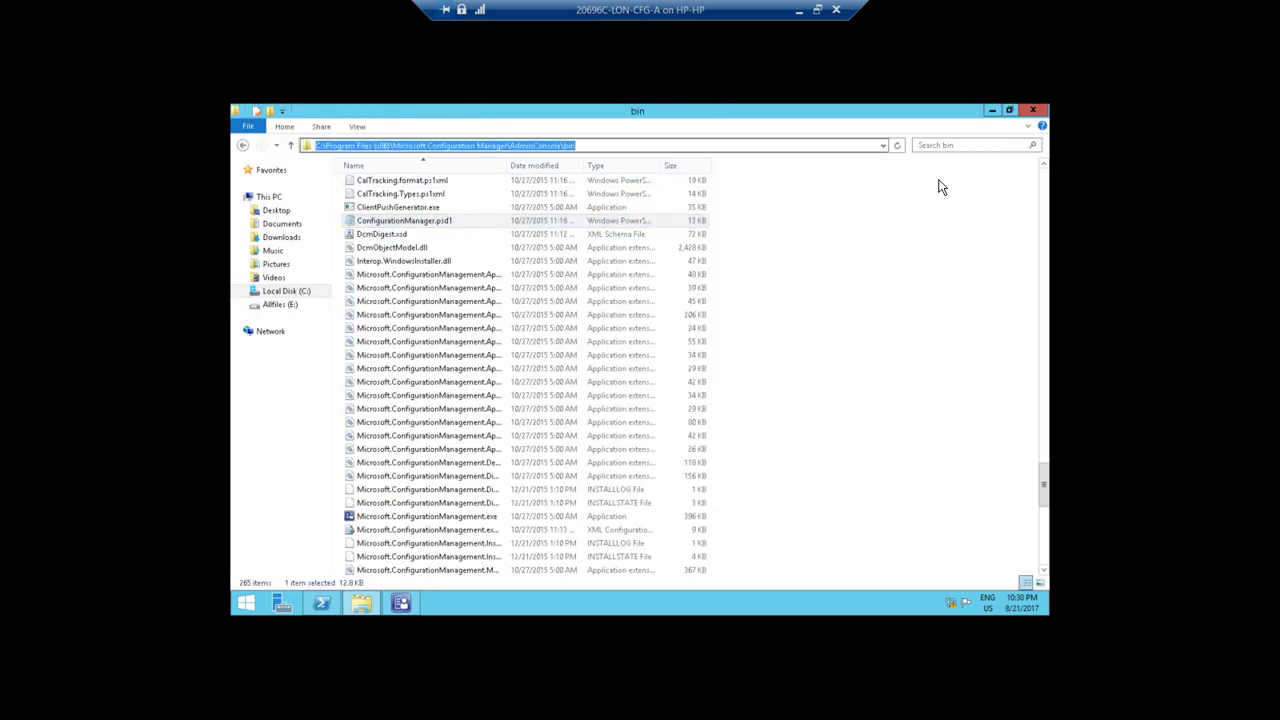
{"action": "key", "text": "shift+F10"}
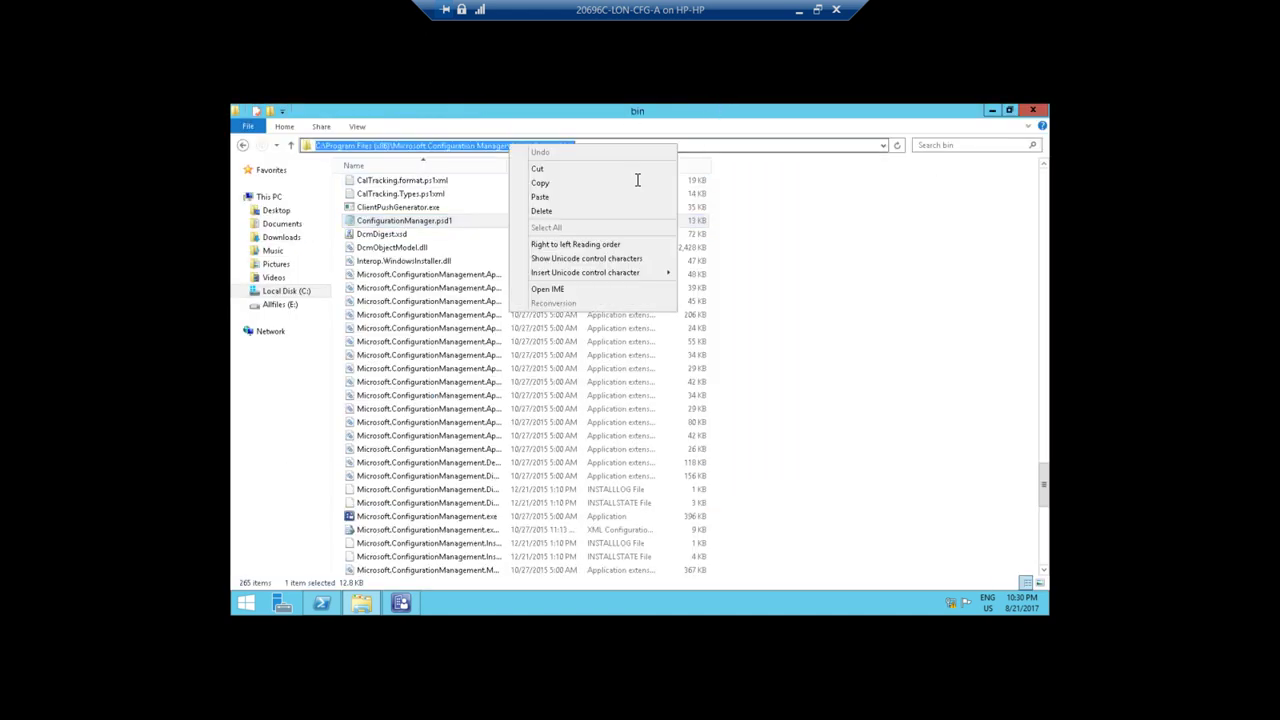
{"action": "left_click", "coordinate": [637, 181]}
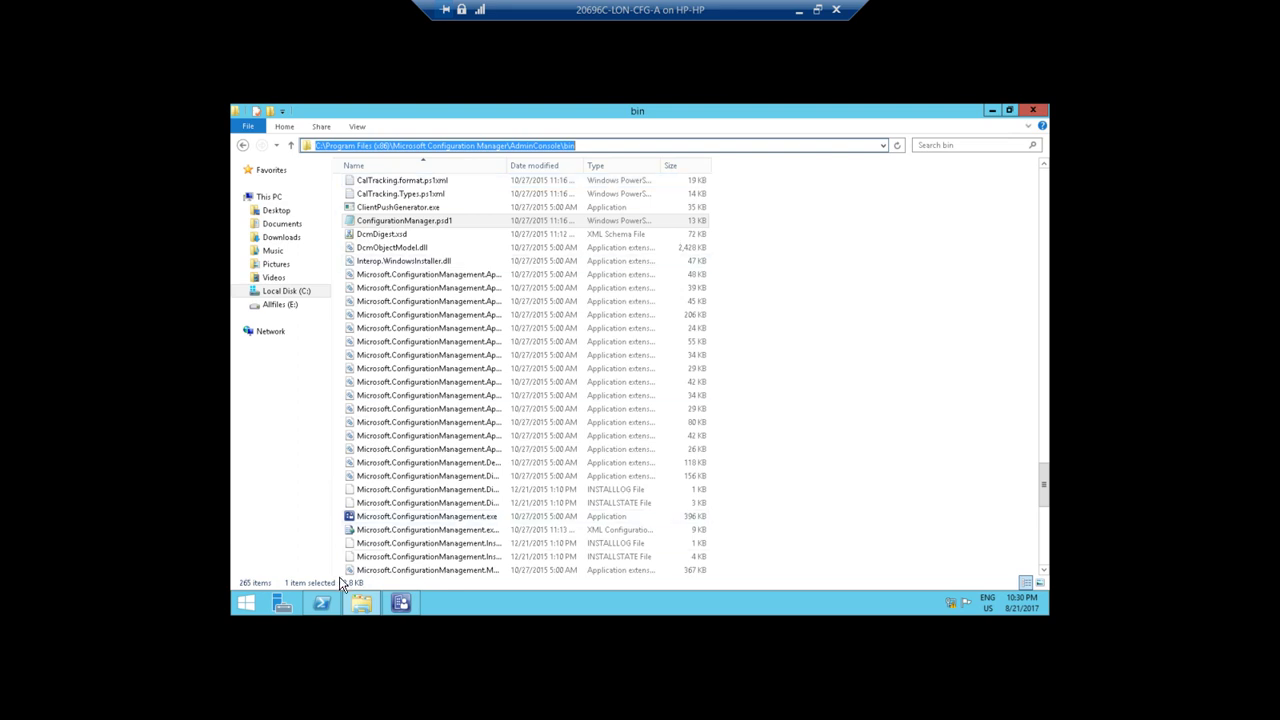
Step: Switch to the Windows PowerShell session and run Set-Location "C:\Program Files (x86)\Microsoft Configuration Manager\AdminConsole\bin"
{"action": "left_click", "coordinate": [321, 603]}
{"action": "left_click", "coordinate": [504, 313]}
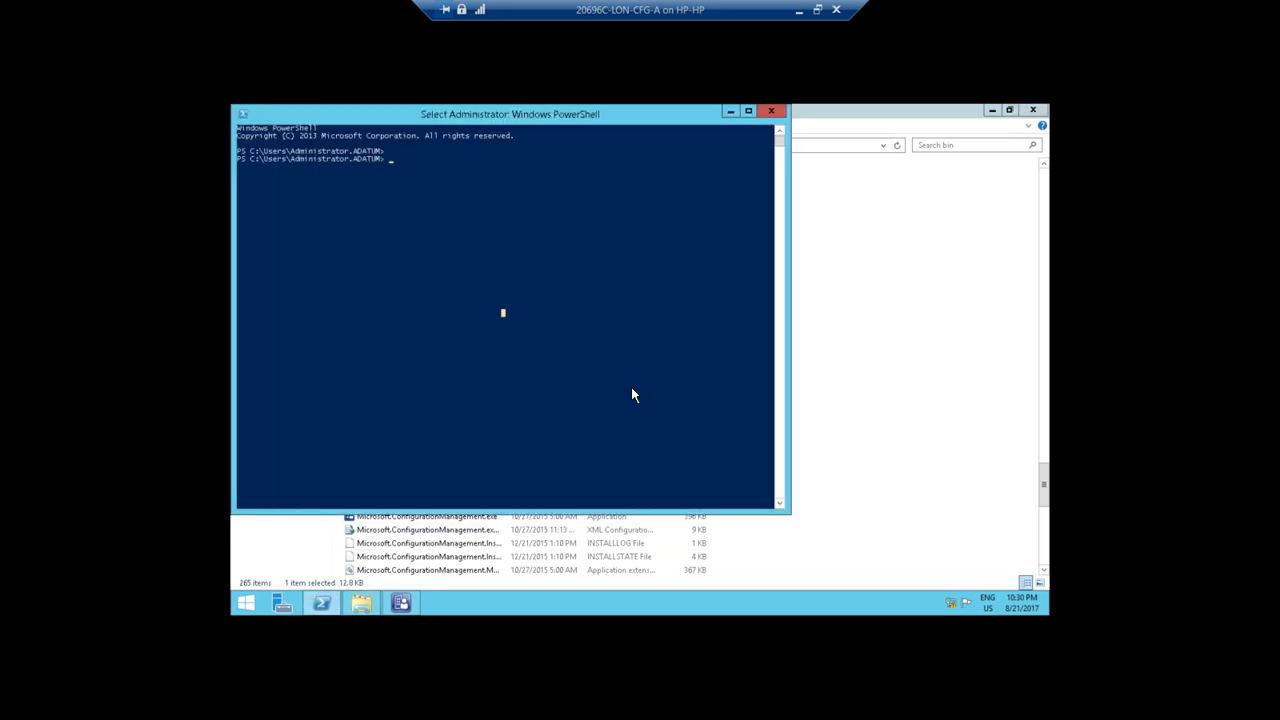
{"action": "type", "text": "set"}
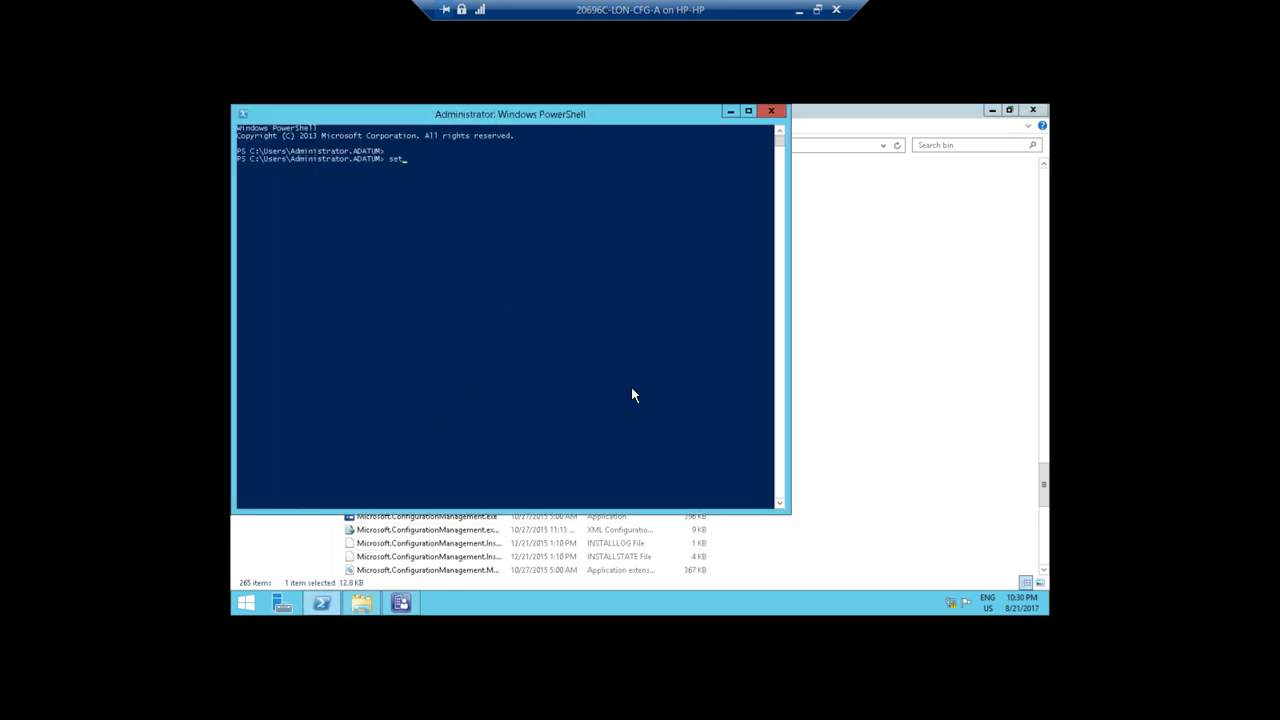
{"action": "type", "text": "-lo"}
{"action": "key", "text": "Tab"}
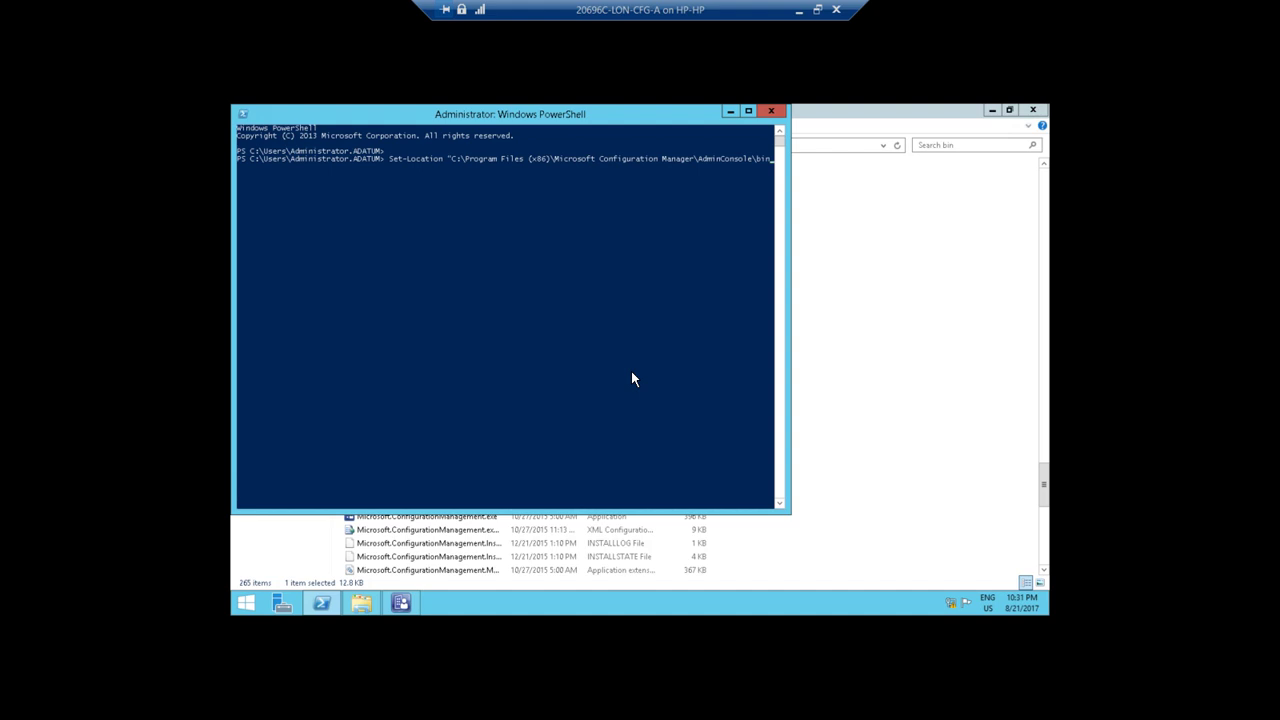
{"action": "type", "text": "\""}
{"action": "key", "text": "Return"}
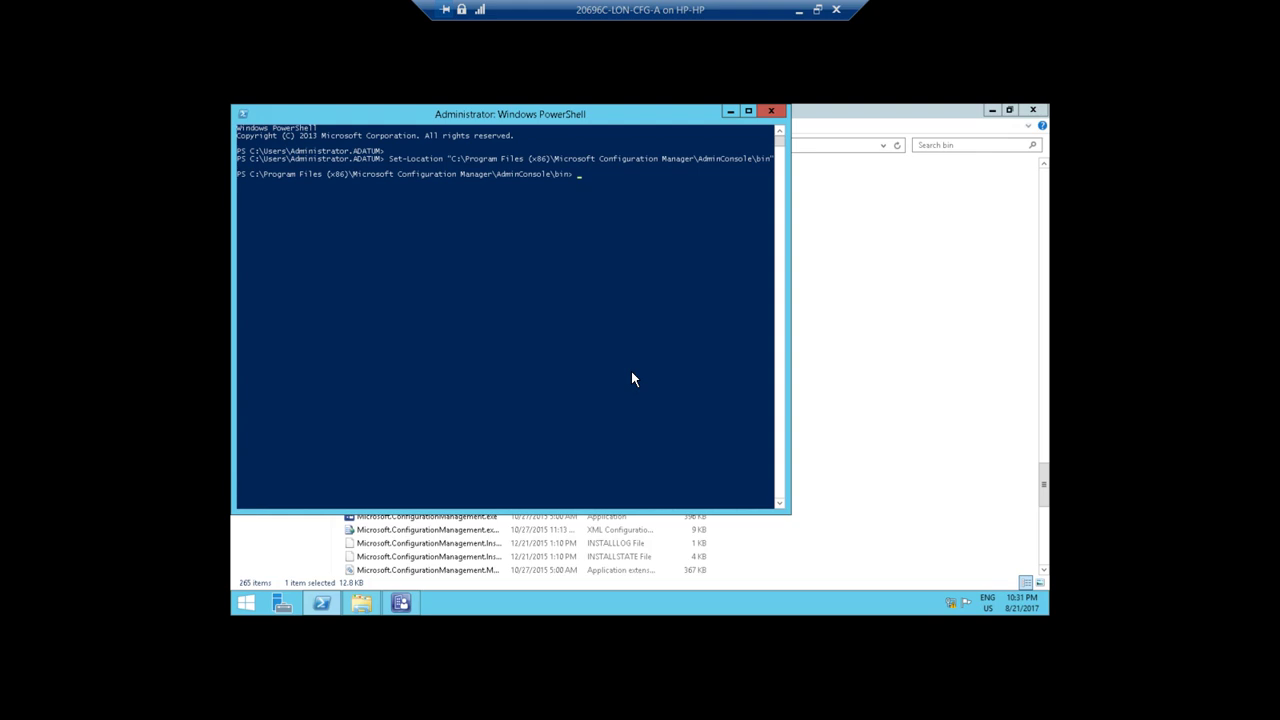
Step: Load the Configuration Manager module by running Import-Module -Name .\ConfigurationManager.psd1
{"action": "type", "text": "import"}
{"action": "type", "text": "-mod"}
{"action": "key", "text": "Tab"}
{"action": "type", "text": "-Name"}
{"action": "type", "text": " .\\C"}
{"action": "key", "text": "Tab"}
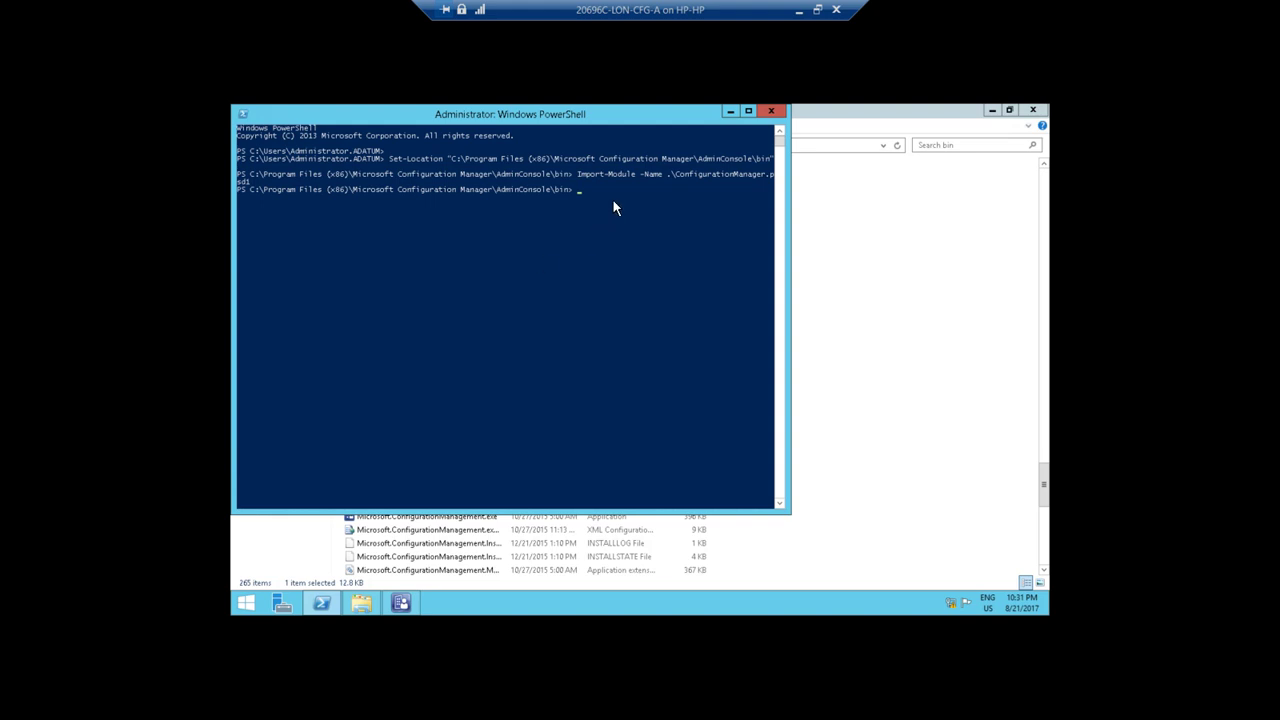
Step: Move the PowerShell window away from the desktop's edge and switch to the PowerPoint presentation System-Center-WebinarSlide
{"action": "left_click", "coordinate": [620, 111]}
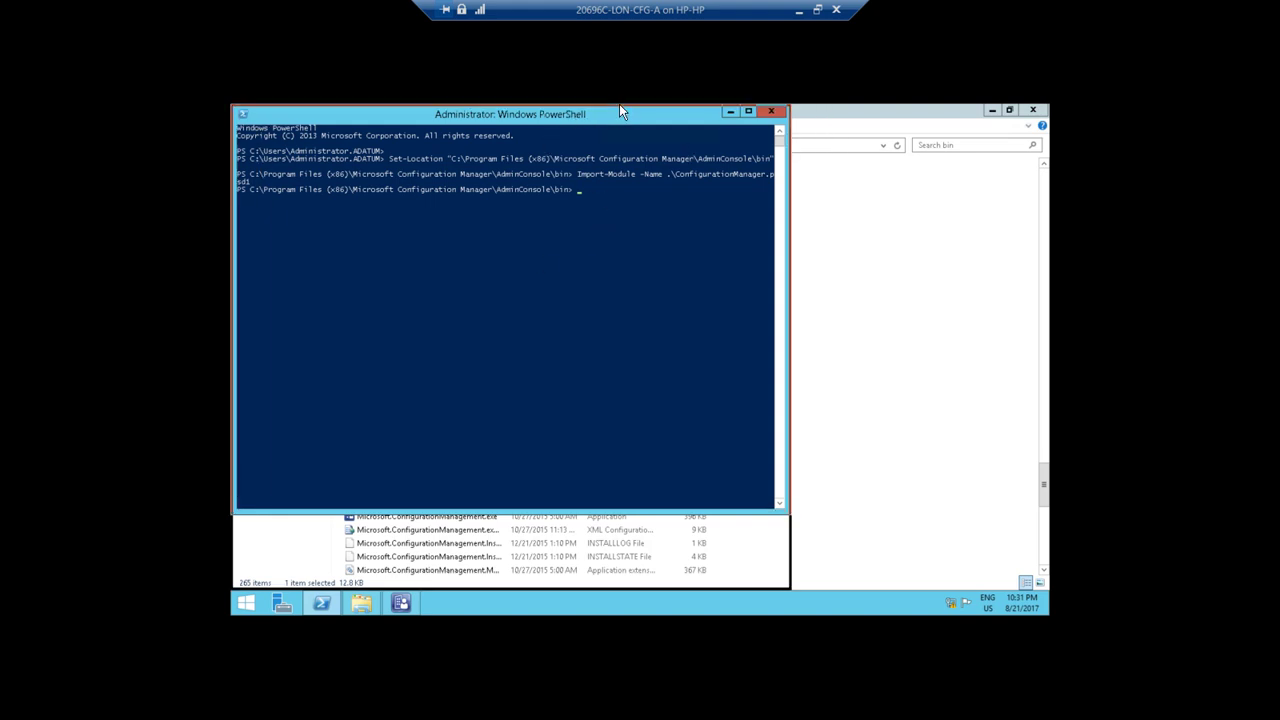
{"action": "left_click_drag", "start_coordinate": [620, 110], "coordinate": [829, 178]}
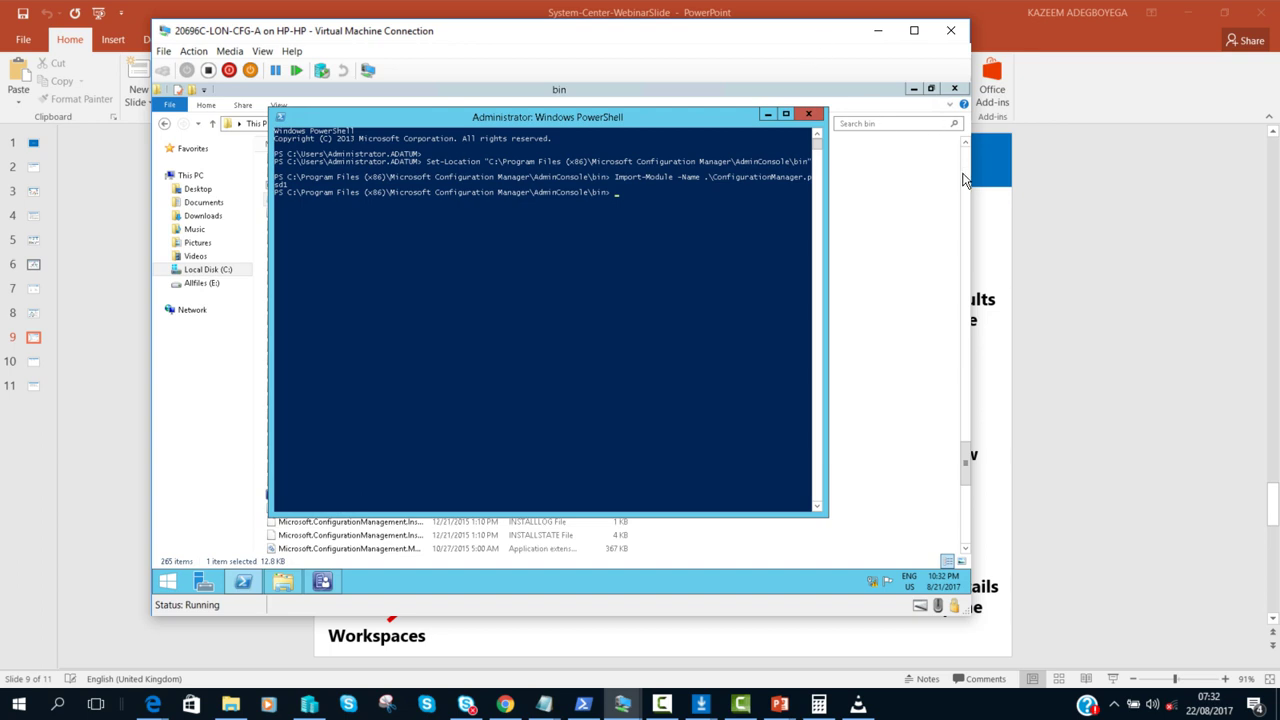
{"action": "left_click", "coordinate": [1252, 404]}
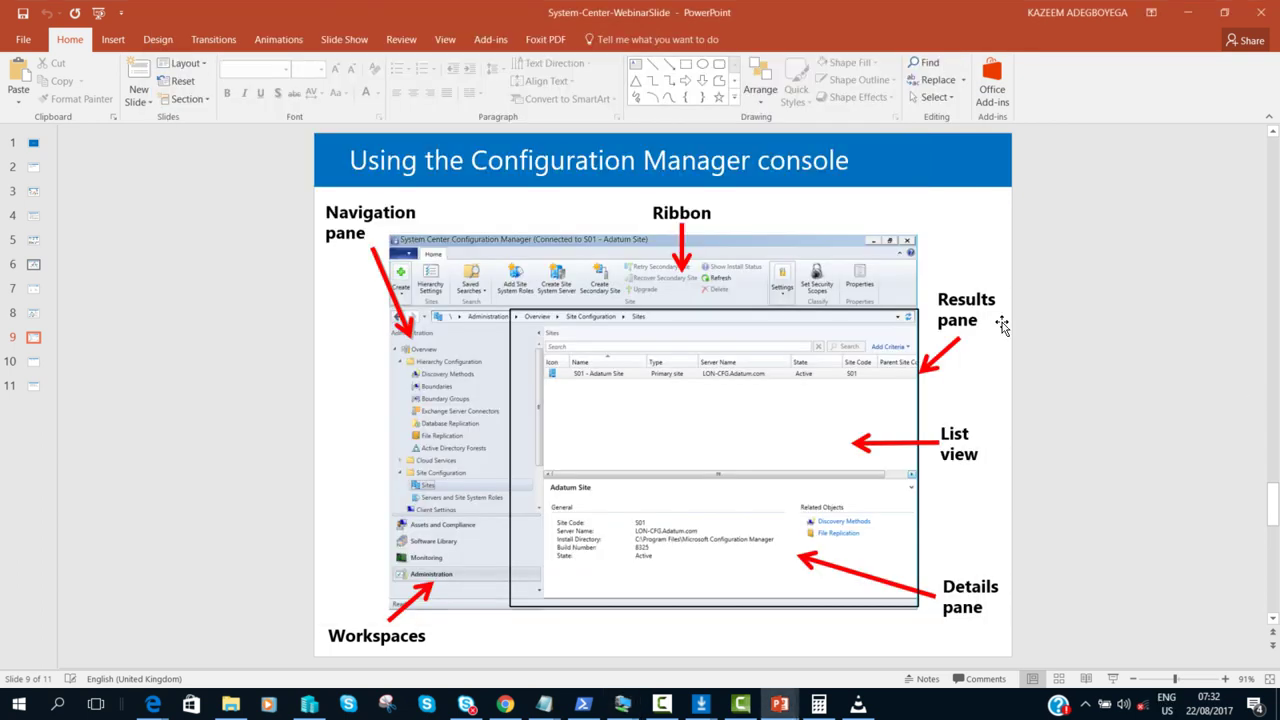